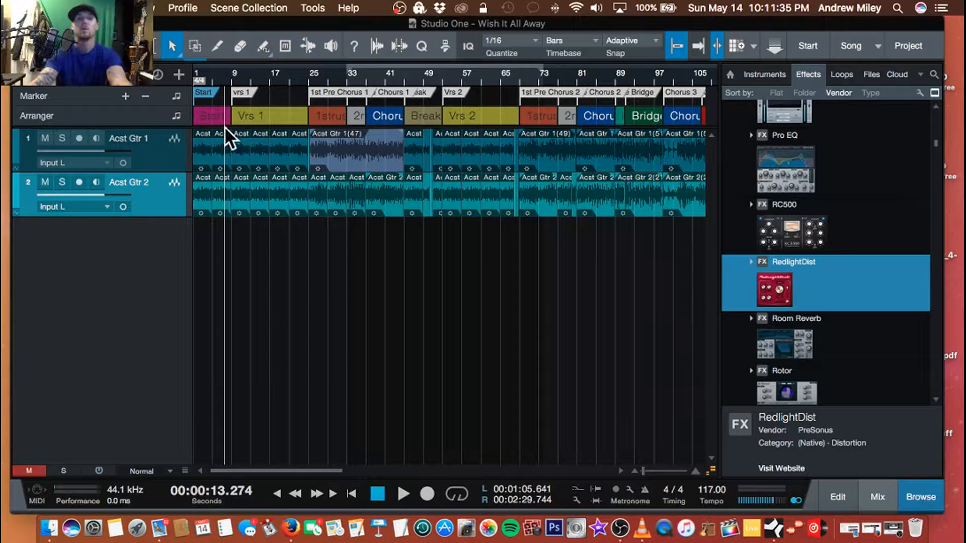
# - Zoom the arrangement in on the song's opening bars and check the time display's format options, leaving Seconds selected
pyautogui.moveTo(225, 75); pyautogui.dragTo(321, 113)
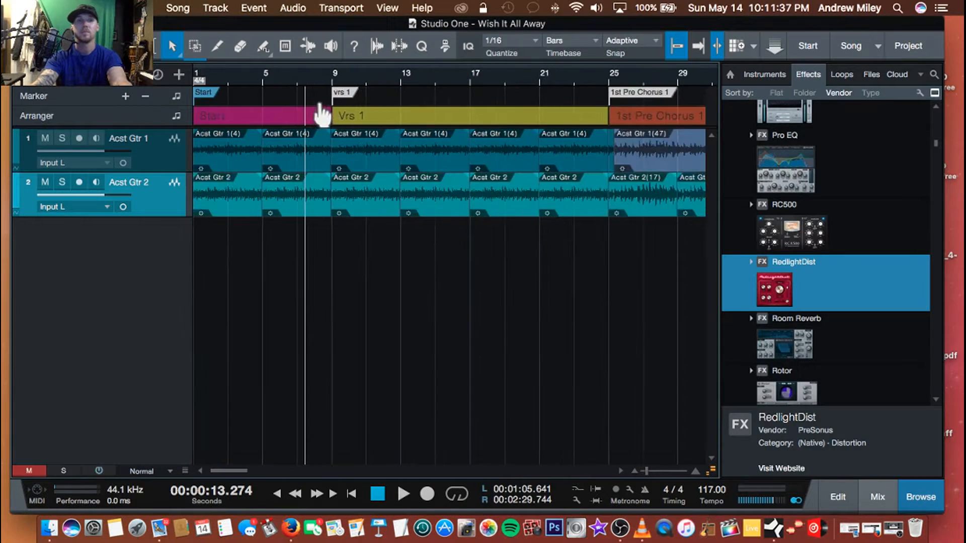
pyautogui.moveTo(292, 78)
pyautogui.mouseDown()
pyautogui.moveTo(301, 100)
pyautogui.moveTo(306, 81)
pyautogui.mouseUp()
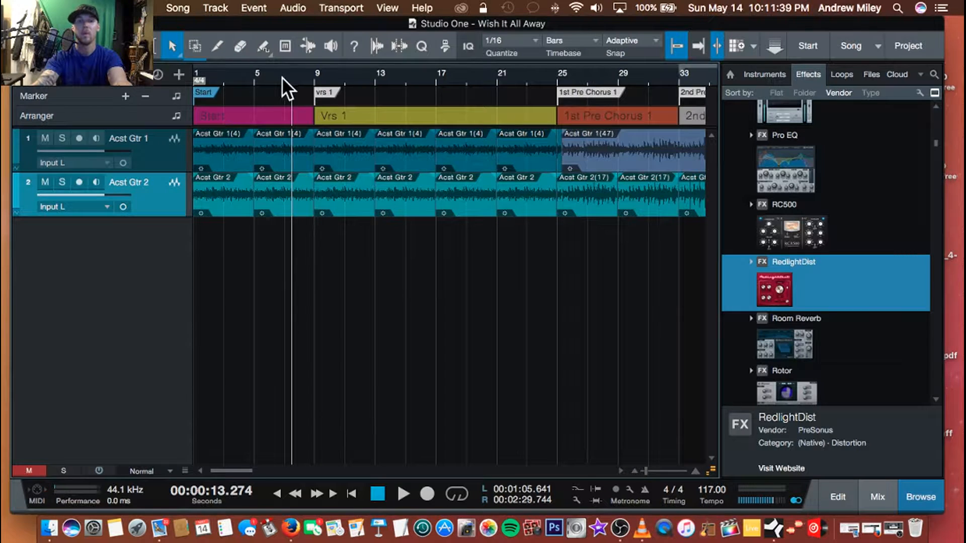
pyautogui.click(209, 499)
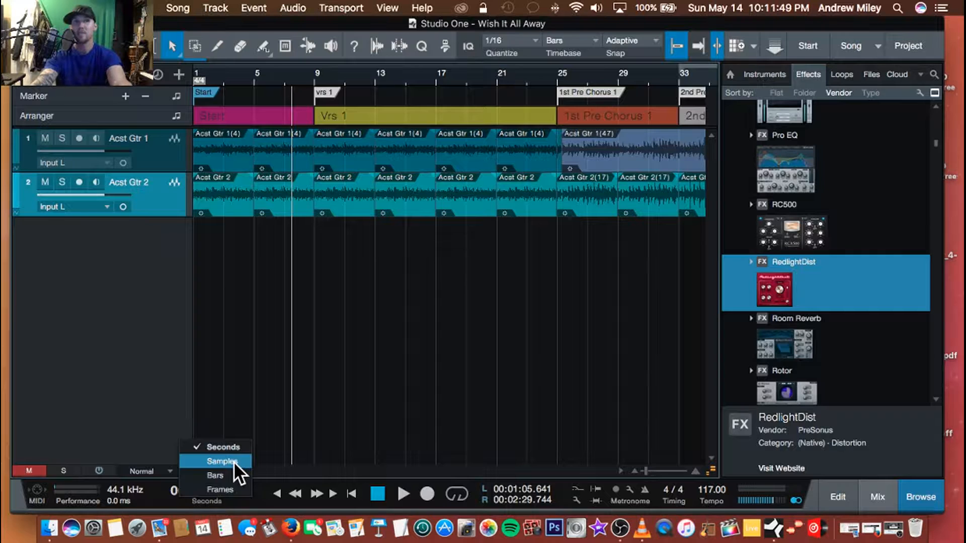
pyautogui.click(181, 502)
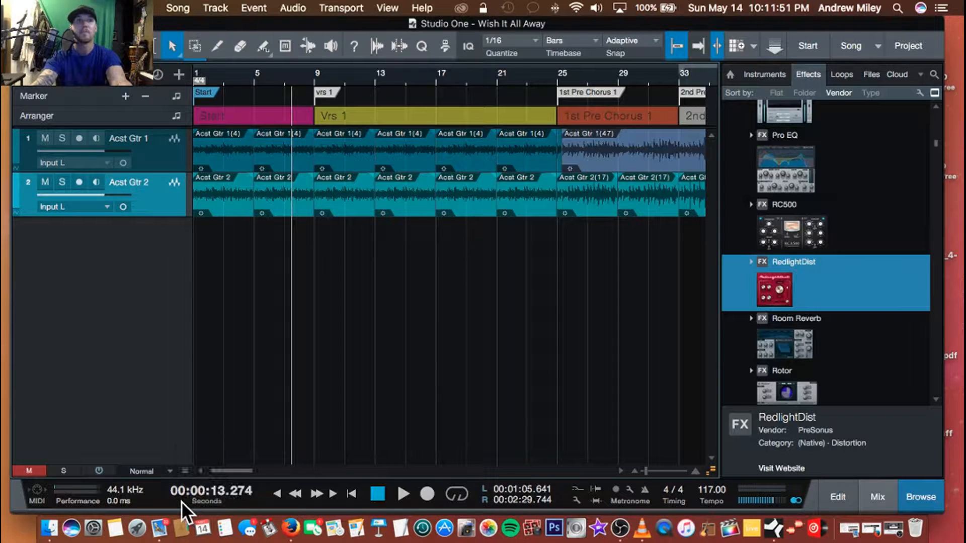
# - Check the MIDI Monitor and the Performance Monitor, closing each one after viewing it
pyautogui.click(32, 498)
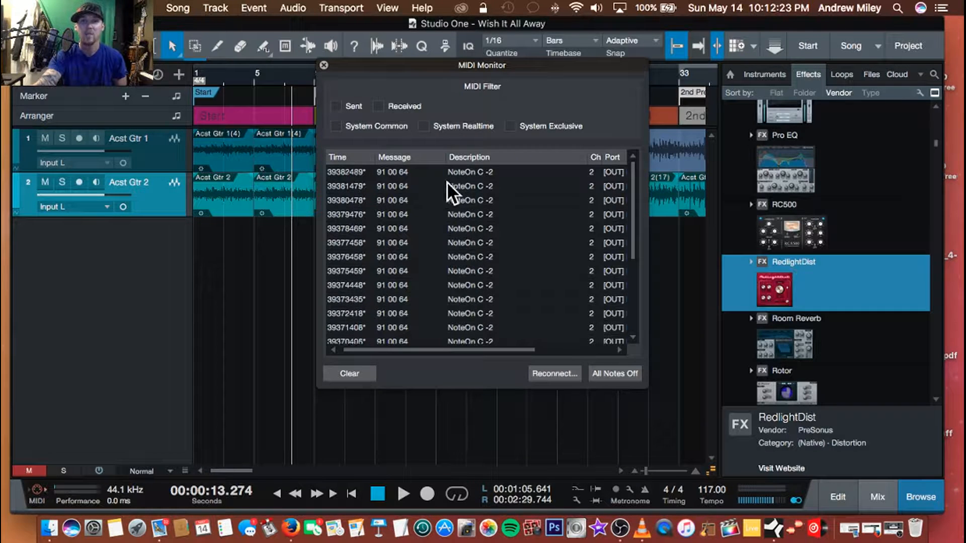
pyautogui.click(324, 65)
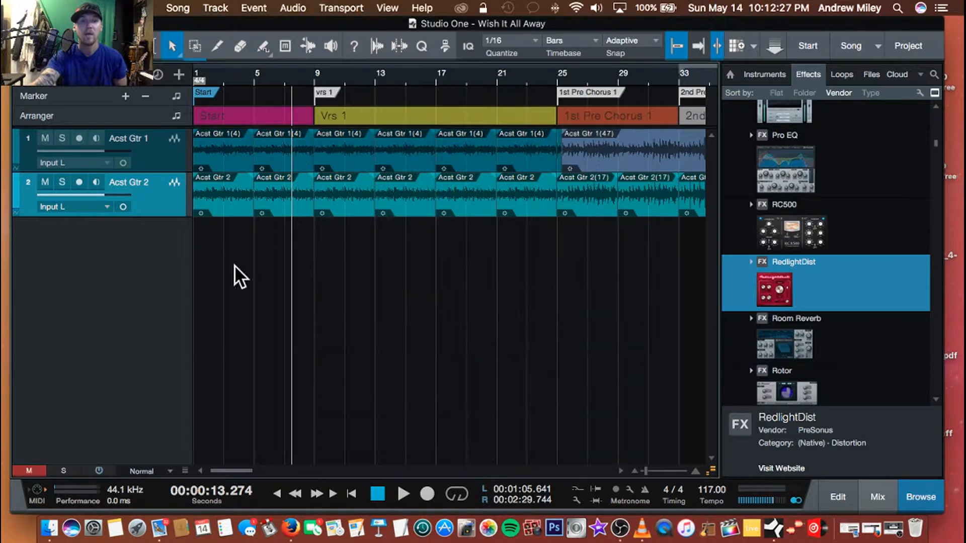
pyautogui.click(62, 490)
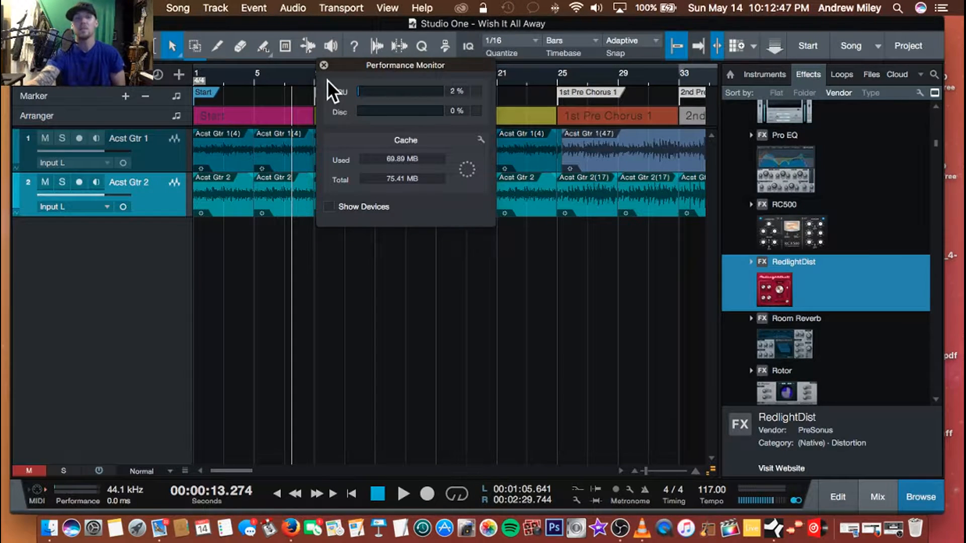
pyautogui.click(324, 65)
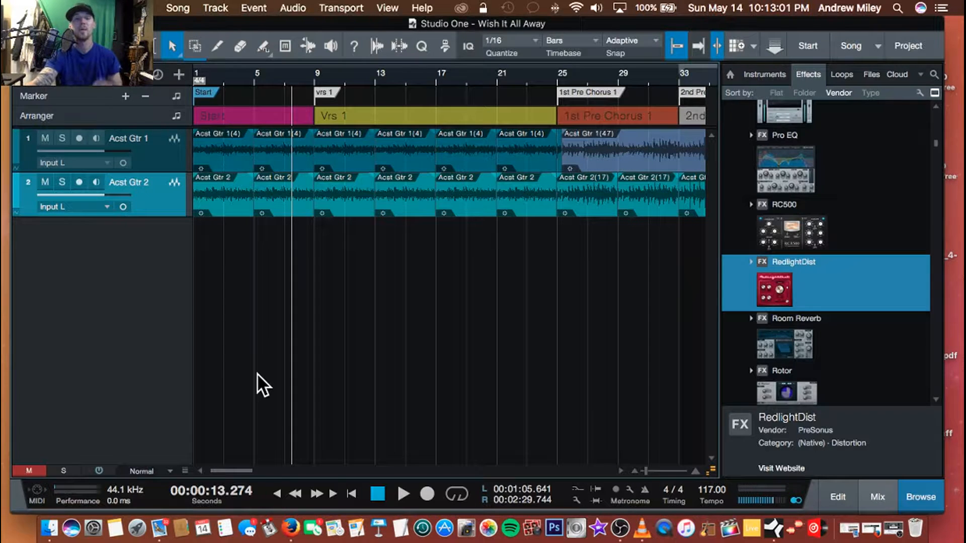
# - Return the playback cursor to the song start, and step forward and back through the markers to end at vrs 1
pyautogui.press('Home')
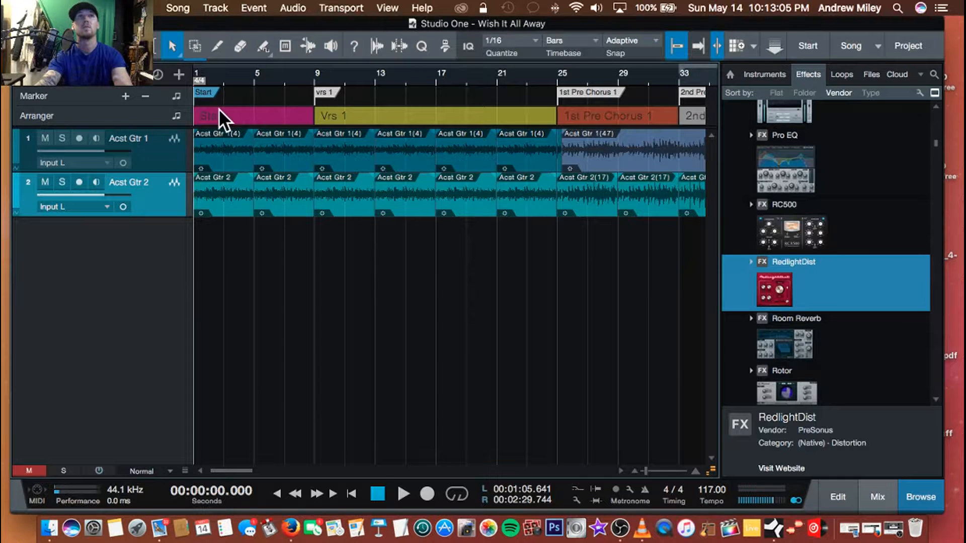
pyautogui.moveTo(302, 78); pyautogui.dragTo(274, 70)
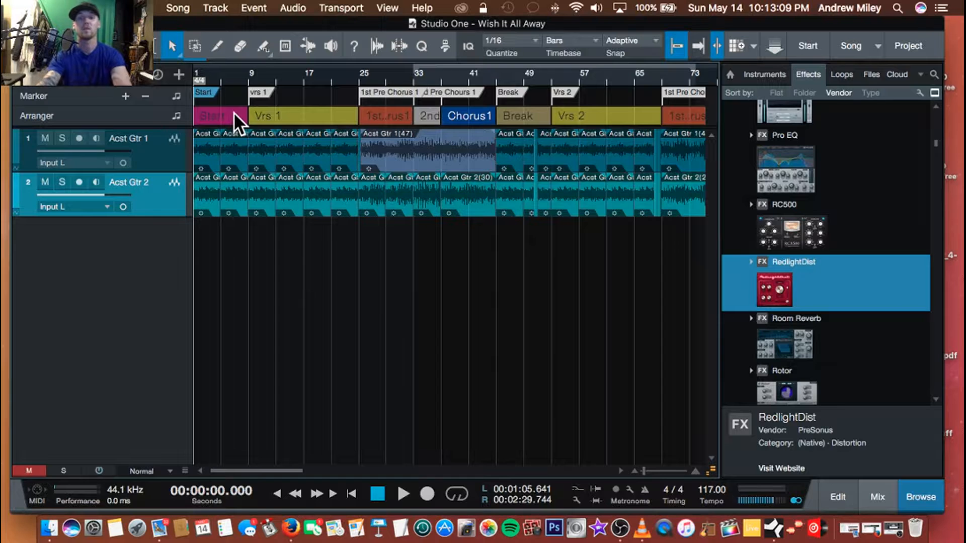
pyautogui.press('n')
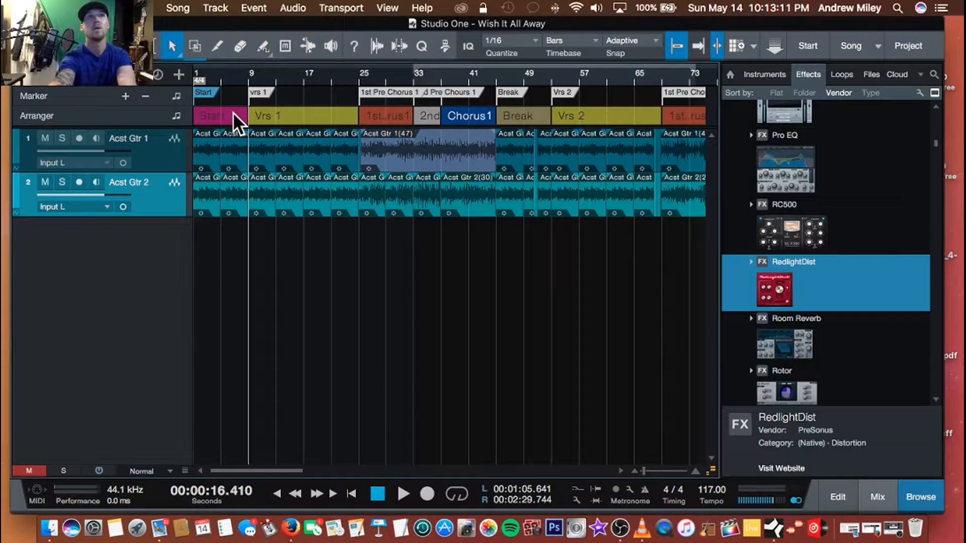
pyautogui.press('n')
pyautogui.press('n')
pyautogui.press('b')
pyautogui.press('b')
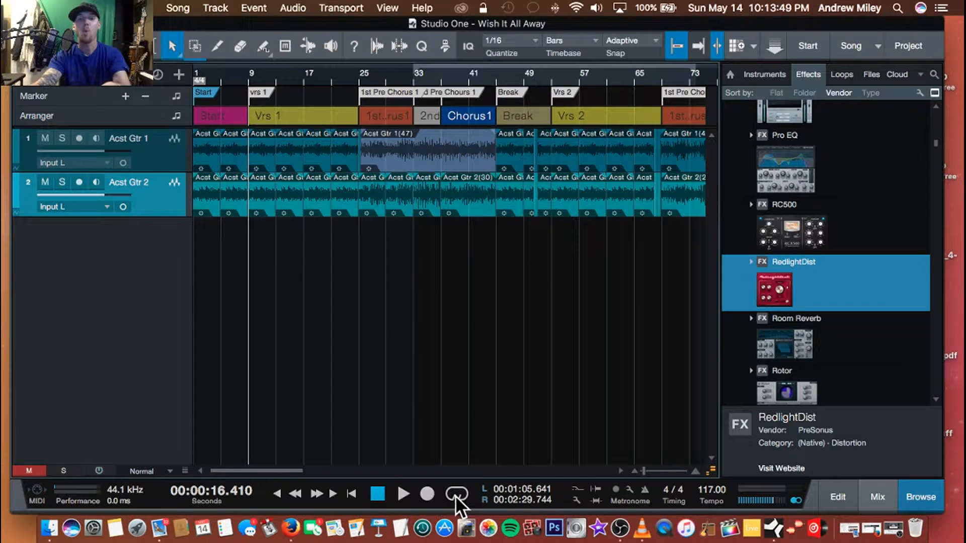
# - Shorten the loop range so its right locator sits at 00:02:27.692, near bar 73
pyautogui.moveTo(482, 74); pyautogui.dragTo(403, 73)
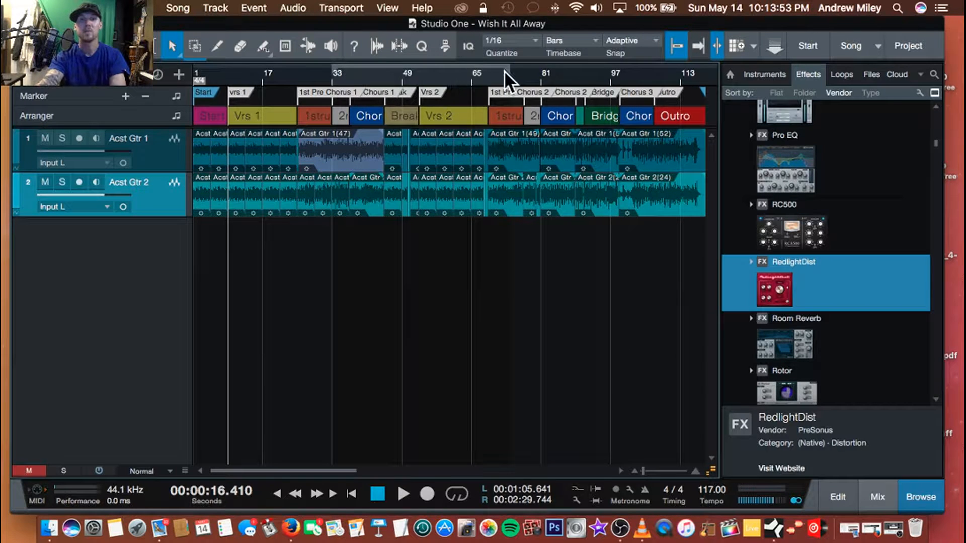
pyautogui.moveTo(523, 76)
pyautogui.mouseDown()
pyautogui.moveTo(438, 75)
pyautogui.moveTo(459, 66)
pyautogui.mouseUp()
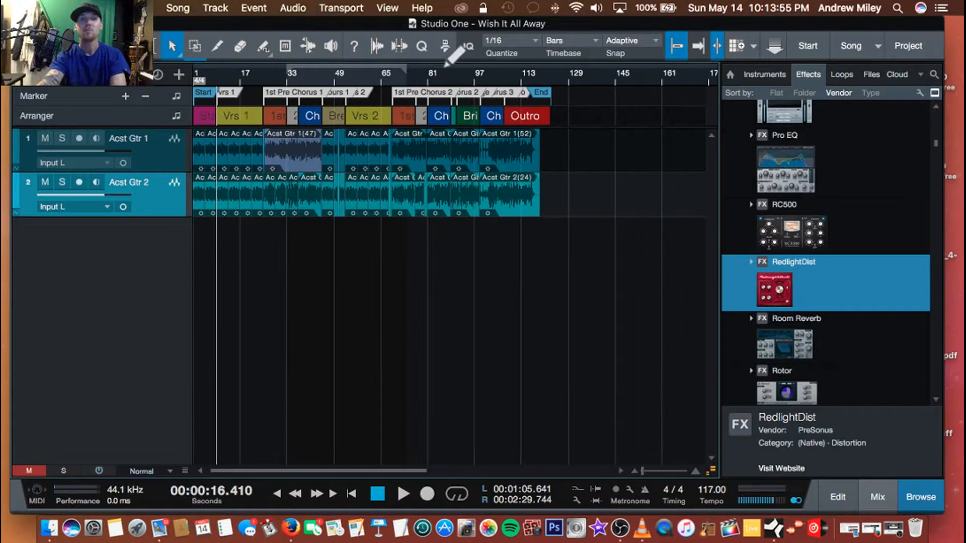
pyautogui.moveTo(392, 76); pyautogui.dragTo(398, 124)
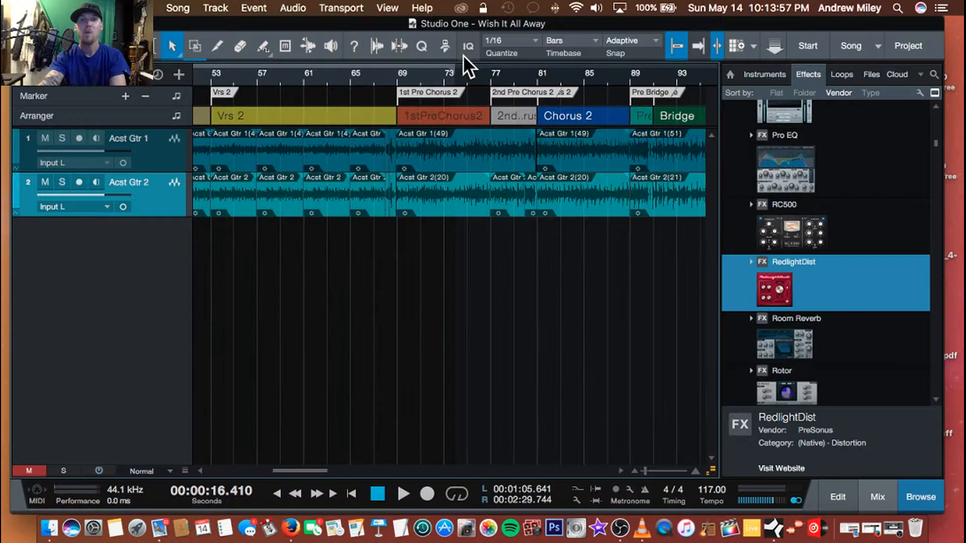
pyautogui.moveTo(492, 72); pyautogui.dragTo(443, 71)
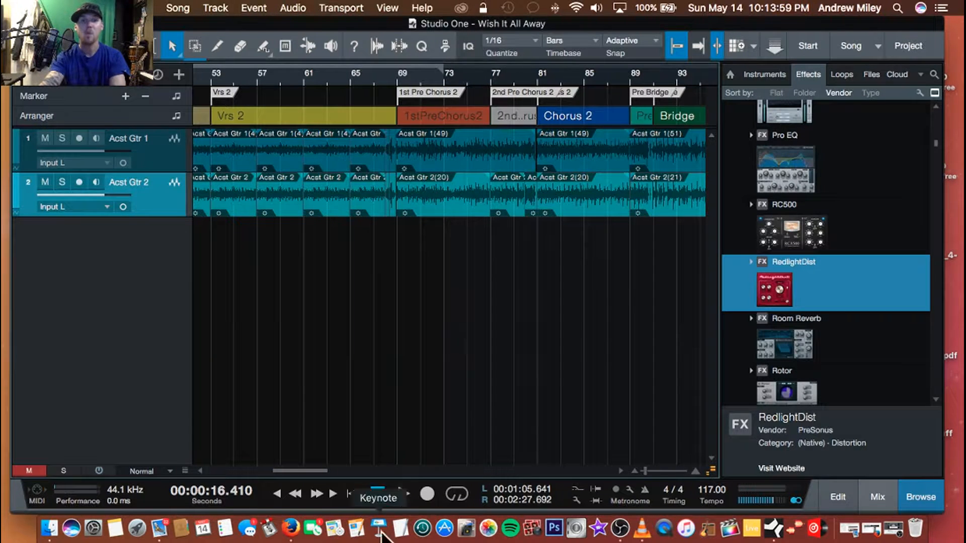
# - Try switching loop playback on and off for the current range, leaving it off
pyautogui.click(460, 490)
pyautogui.click(459, 492)
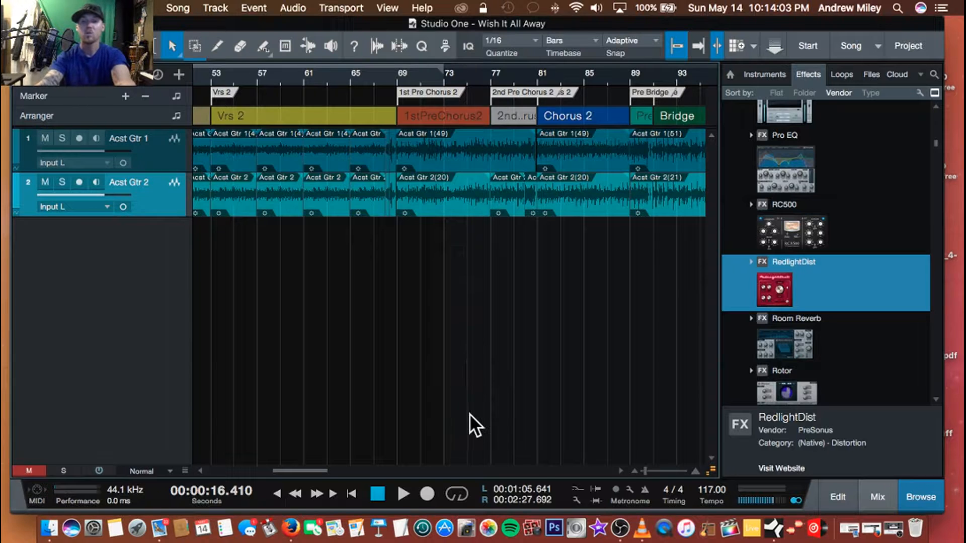
pyautogui.press('KP_Divide')
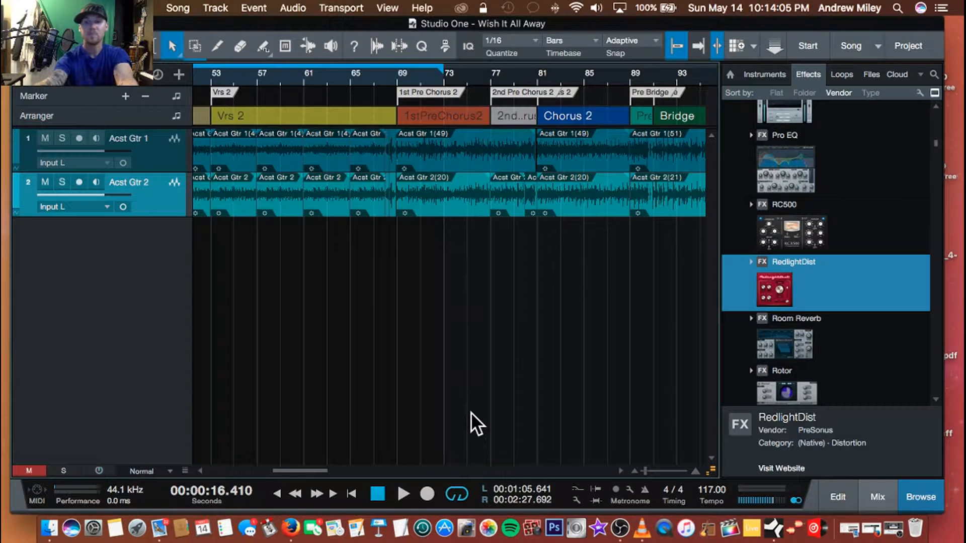
pyautogui.press('KP_Divide')
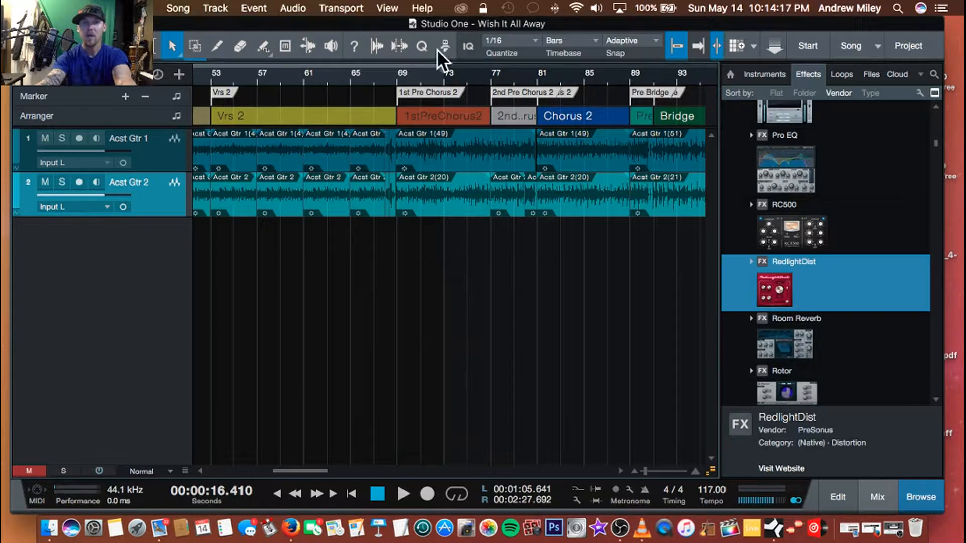
# - Show the recording options to examine the record modes and instrument loop recording tools, and hide them again
pyautogui.moveTo(318, 80); pyautogui.dragTo(408, 67)
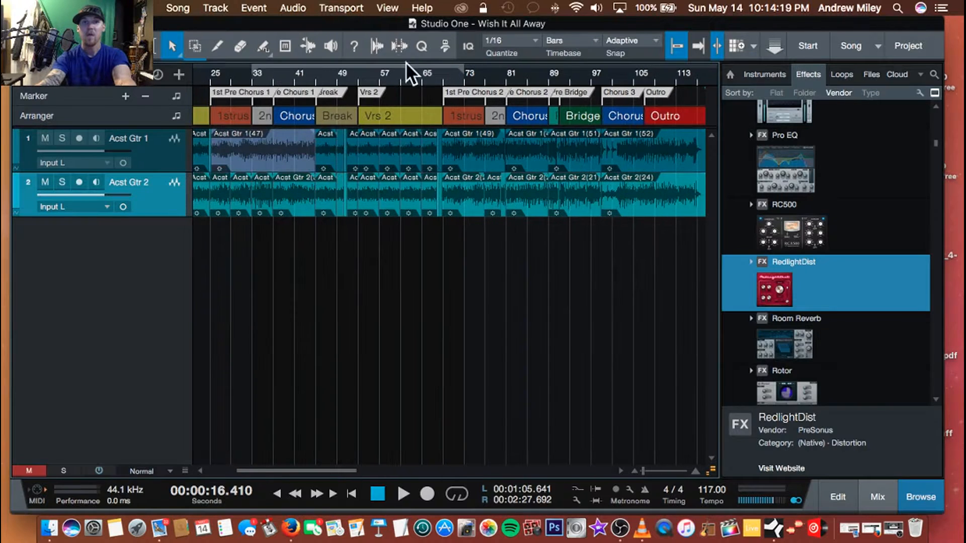
pyautogui.click(577, 500)
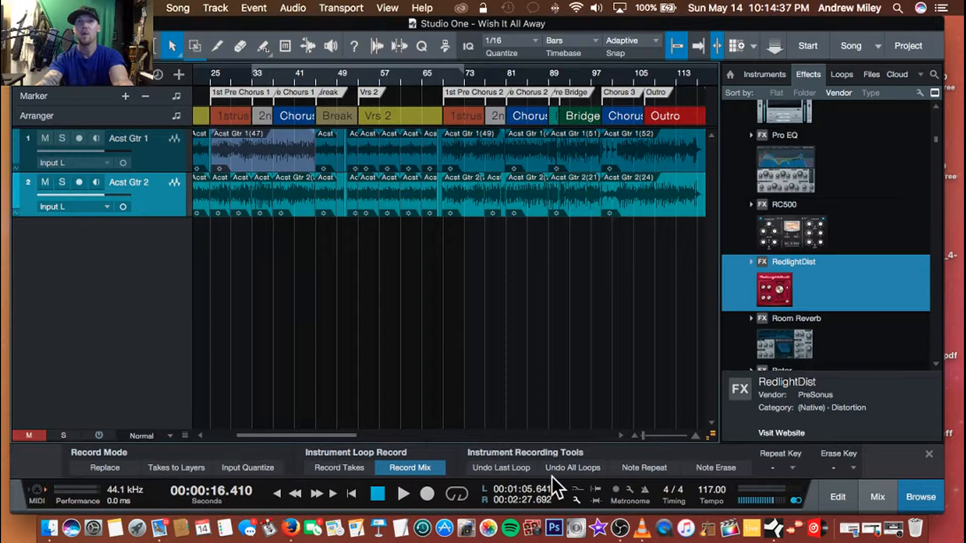
pyautogui.click(574, 502)
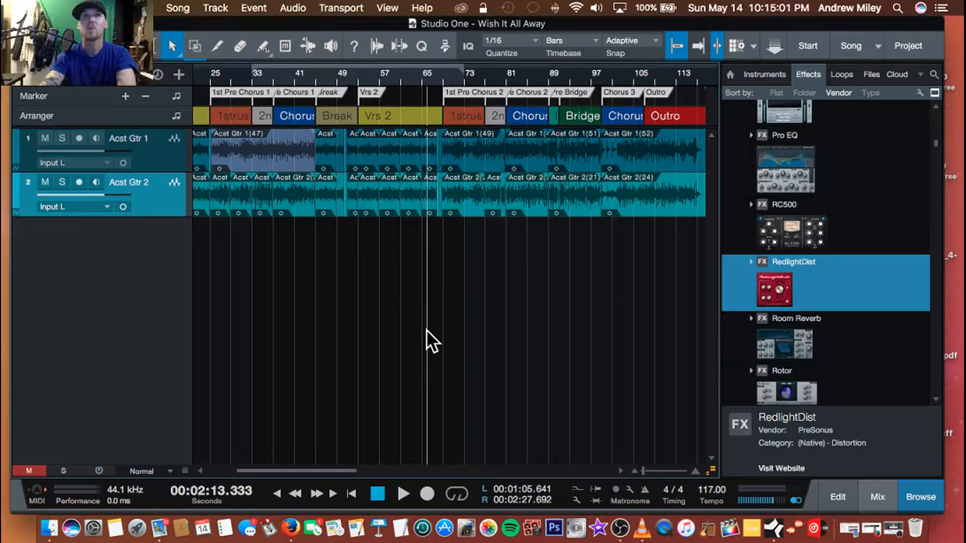
# - Check the Metronome Setup options, and try the metronome click on and off
pyautogui.click(630, 489)
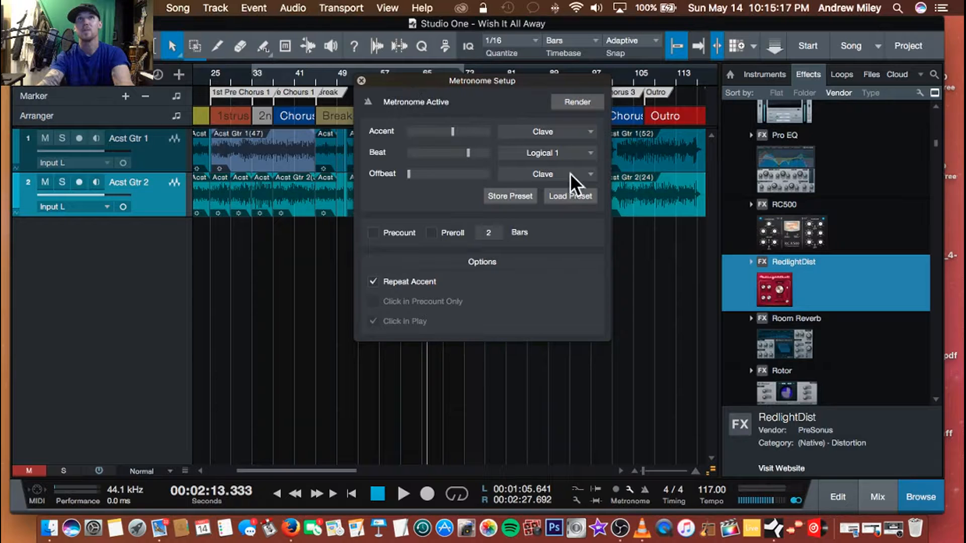
pyautogui.click(360, 80)
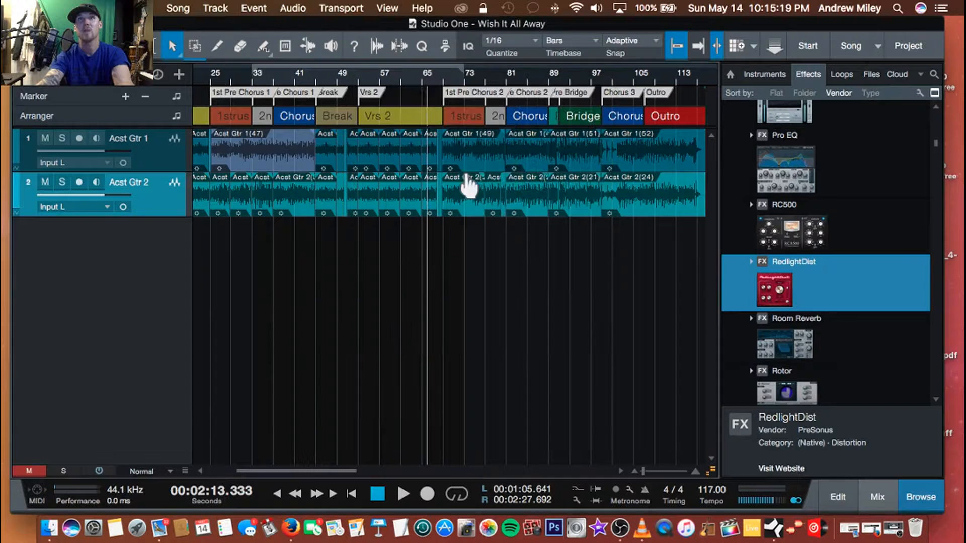
pyautogui.click(646, 490)
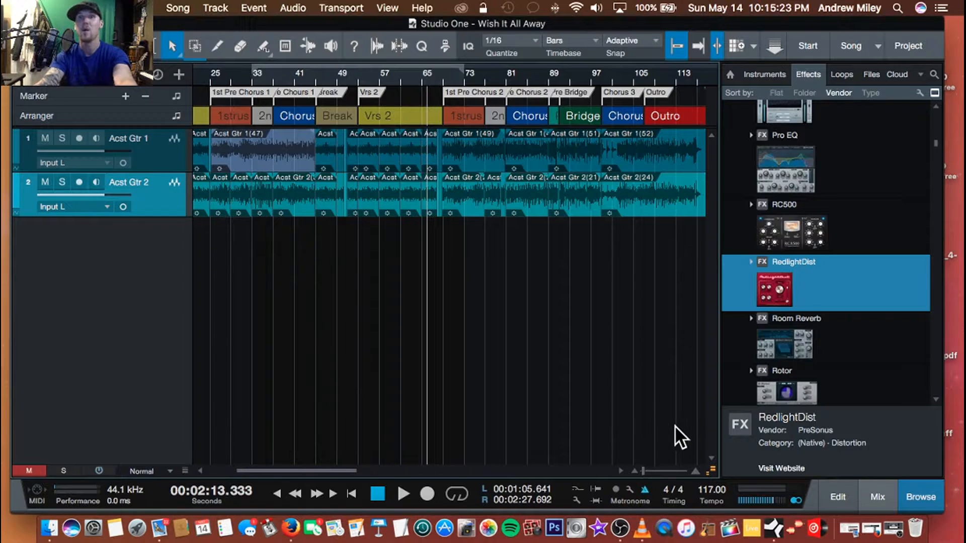
pyautogui.click(644, 489)
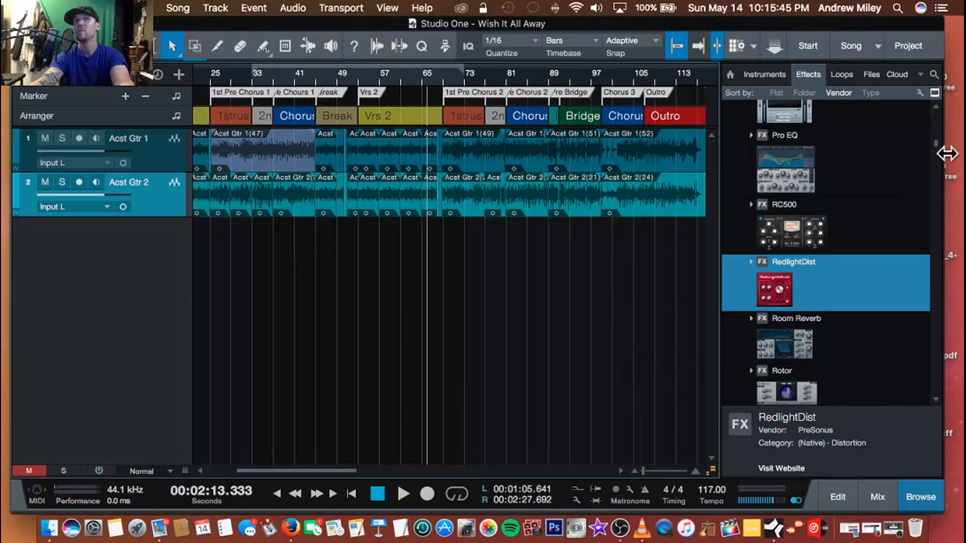
# - Look over the browser's effects, home page and category list, and hide the browser to widen the arrangement
pyautogui.scroll(4, 819, 228)
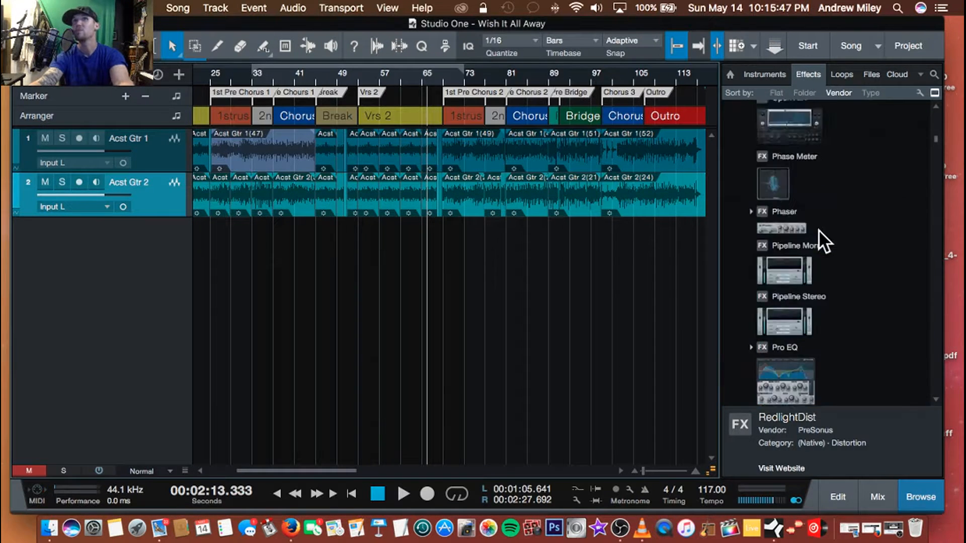
pyautogui.click(730, 75)
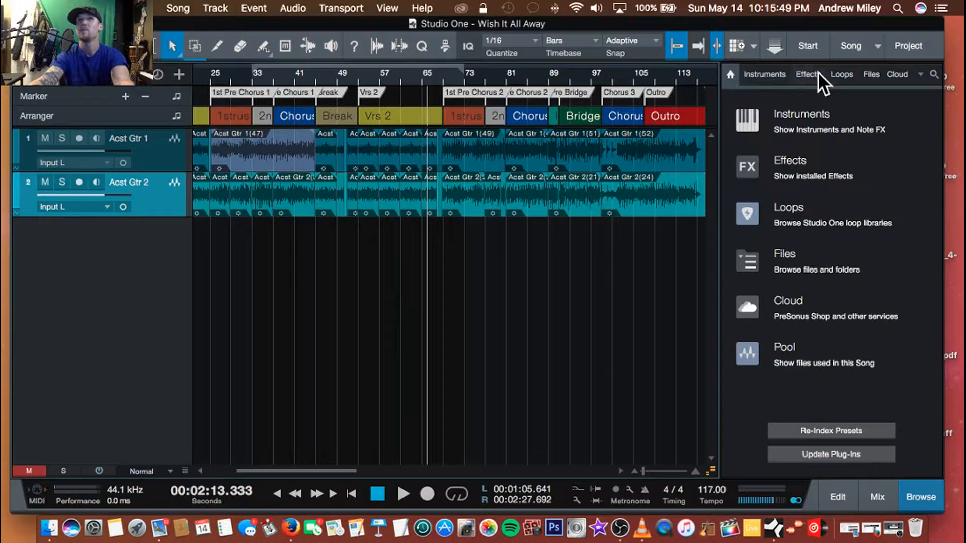
pyautogui.click(920, 75)
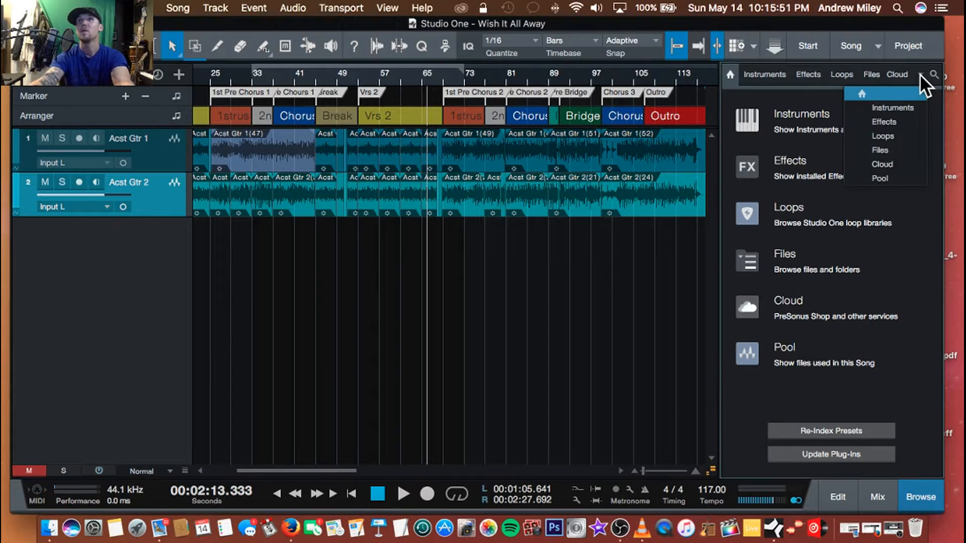
pyautogui.click(917, 69)
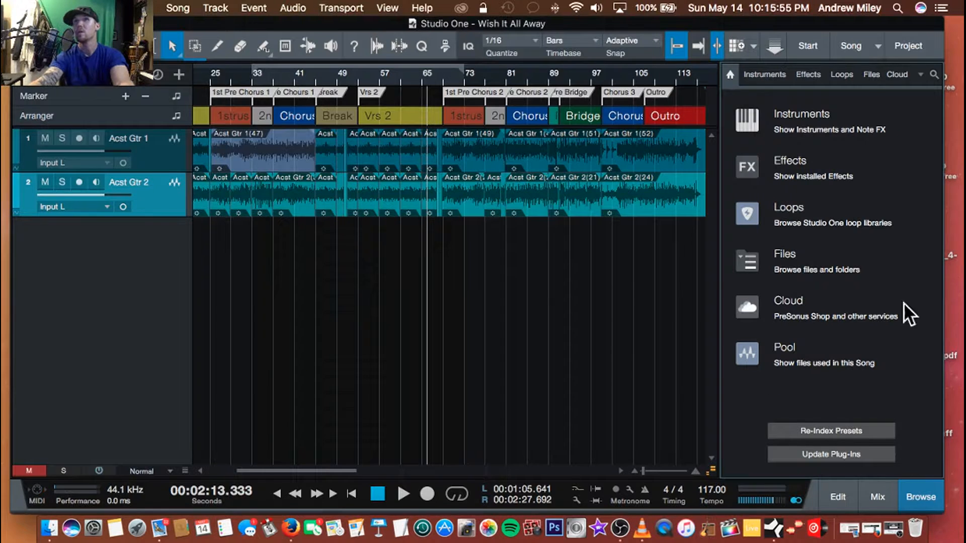
pyautogui.click(917, 490)
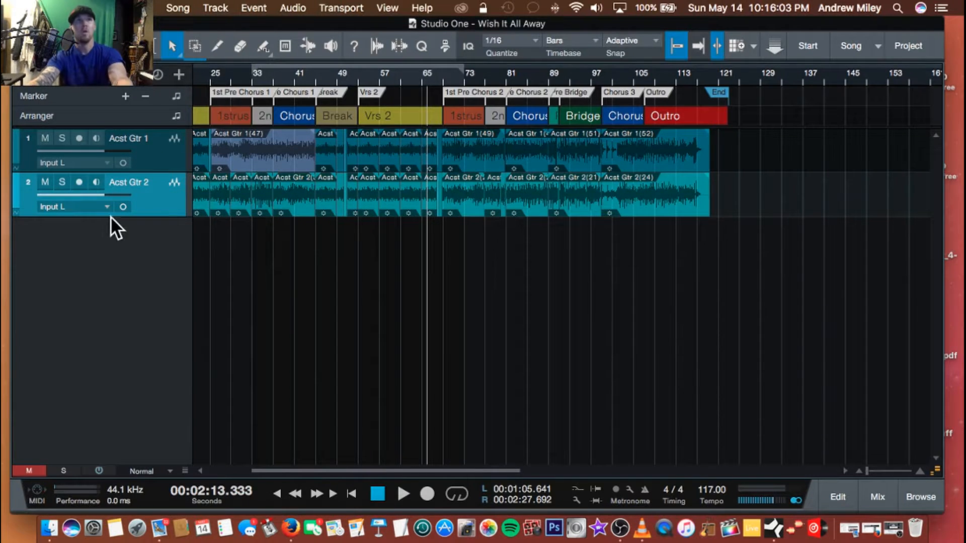
# - Select the Acst Gtr 1 track and expand the Volume and Pan automation lanes of Acst Gtr 2
pyautogui.click(140, 149)
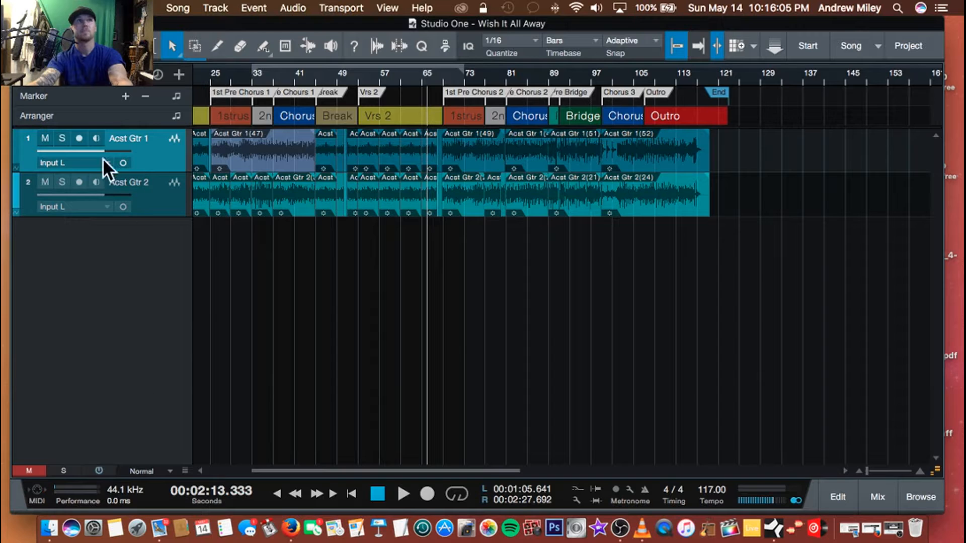
pyautogui.click(16, 213)
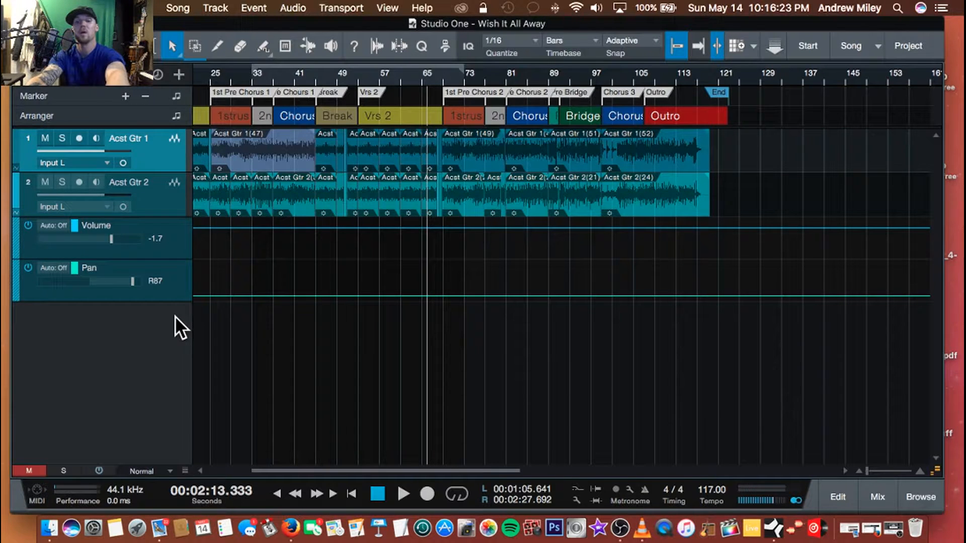
# - Look through the External Devices and Locations preferences and the Advanced automation options, and cancel without changing anything
pyautogui.press('super+comma')
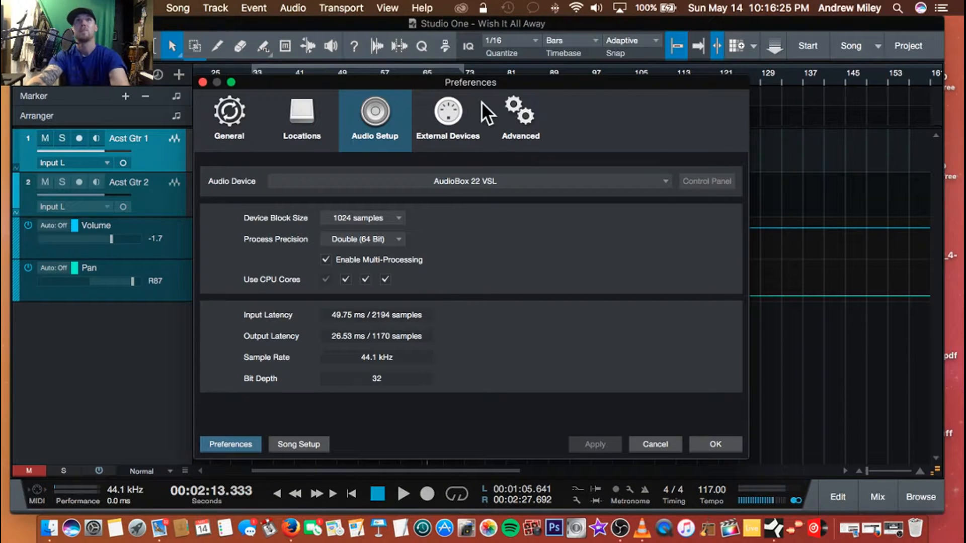
pyautogui.click(445, 112)
pyautogui.click(322, 120)
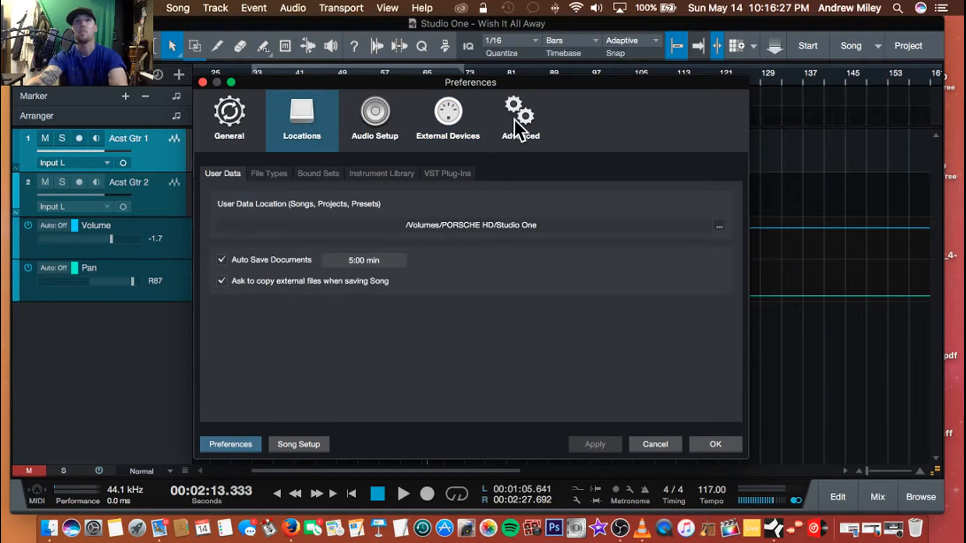
pyautogui.click(507, 119)
pyautogui.click(270, 174)
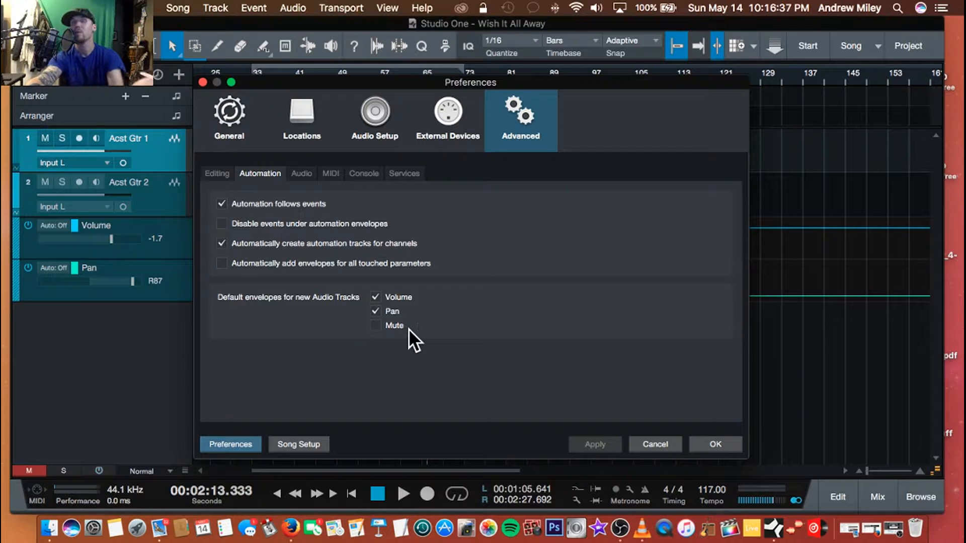
pyautogui.click(660, 444)
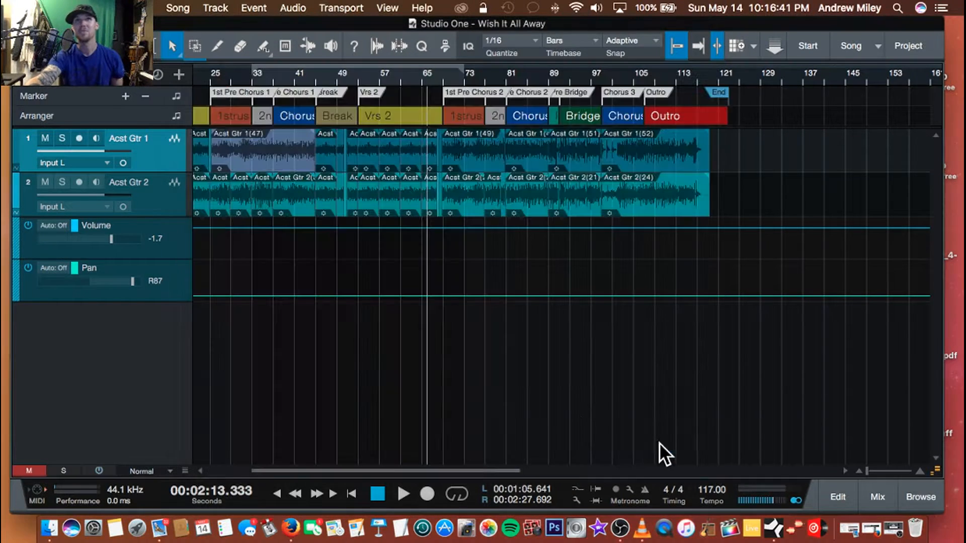
# - Collapse the Acst Gtr 2 automation lanes, and check the automation parameter list on the track before returning to the normal track view
pyautogui.click(16, 213)
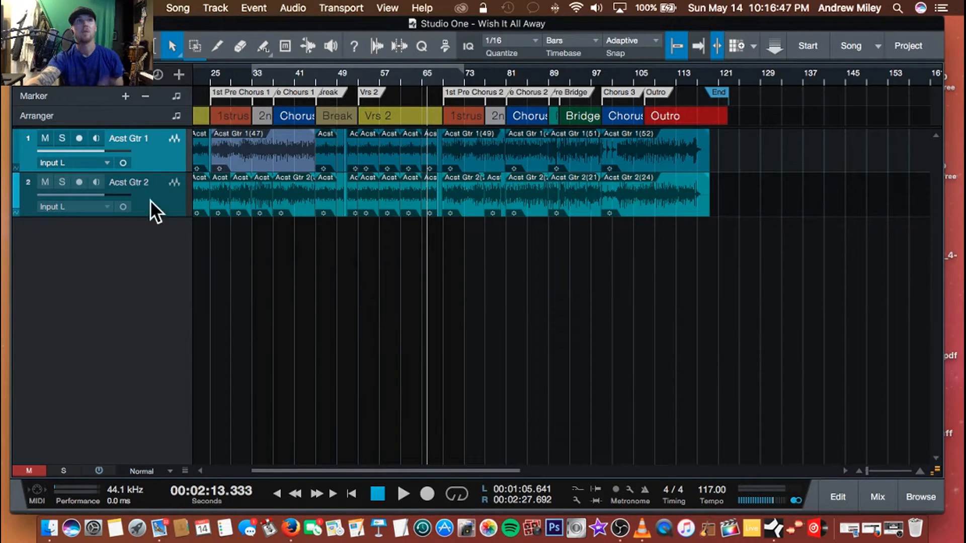
pyautogui.press('a')
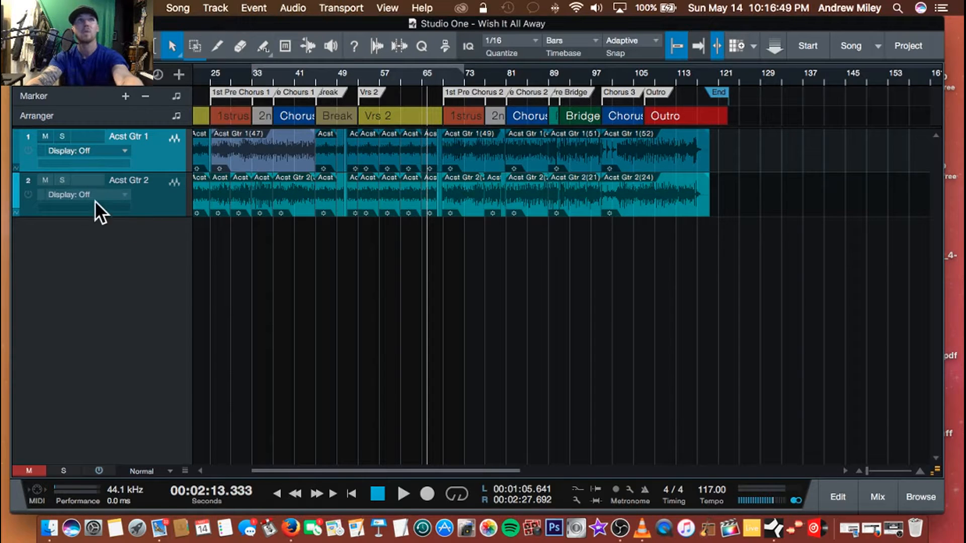
pyautogui.click(121, 193)
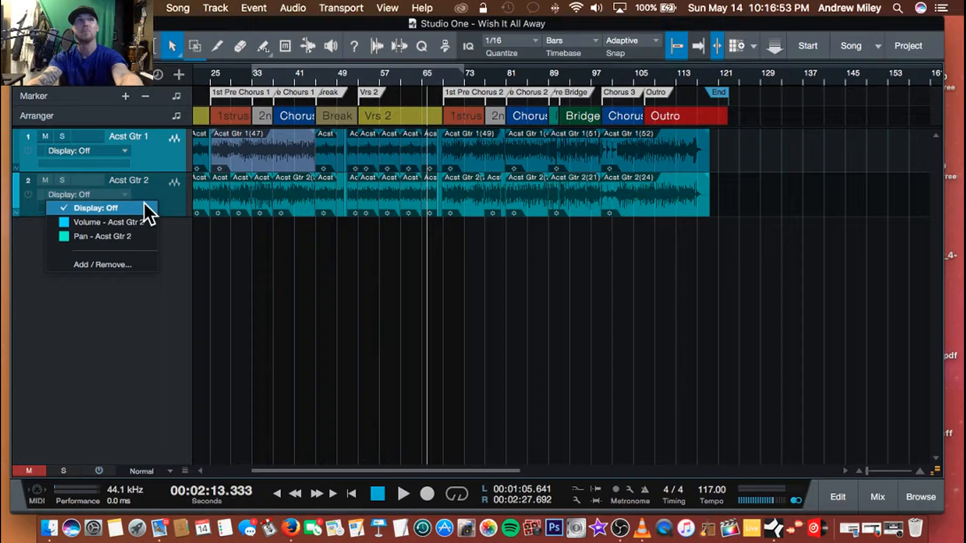
pyautogui.click(166, 195)
pyautogui.press('a')
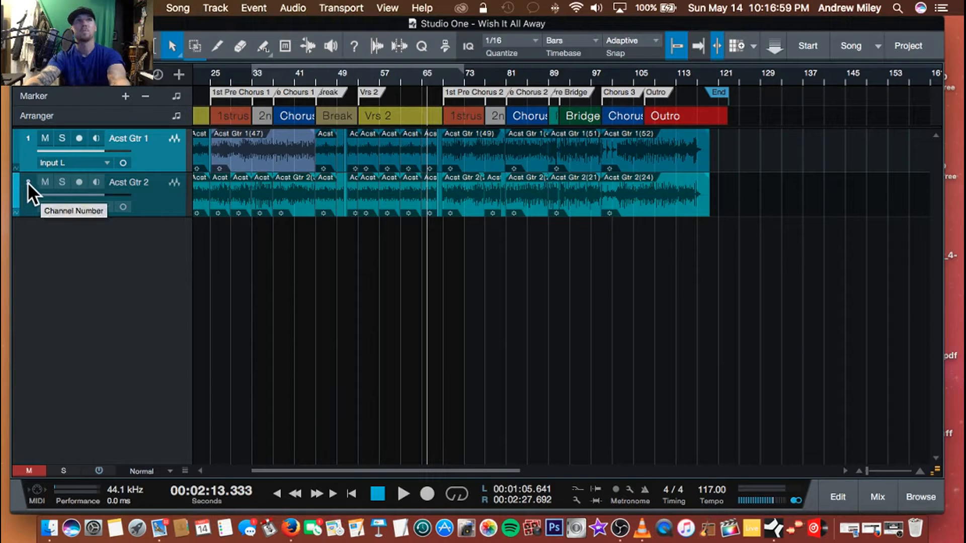
# - View the colour palette of Acst Gtr 2 without changing the colour, and select that track
pyautogui.click(14, 189)
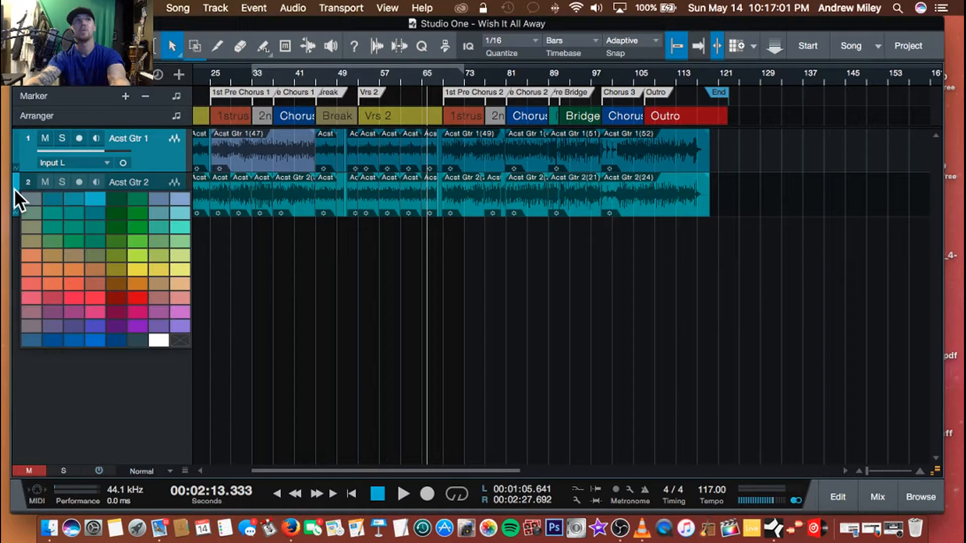
pyautogui.click(16, 184)
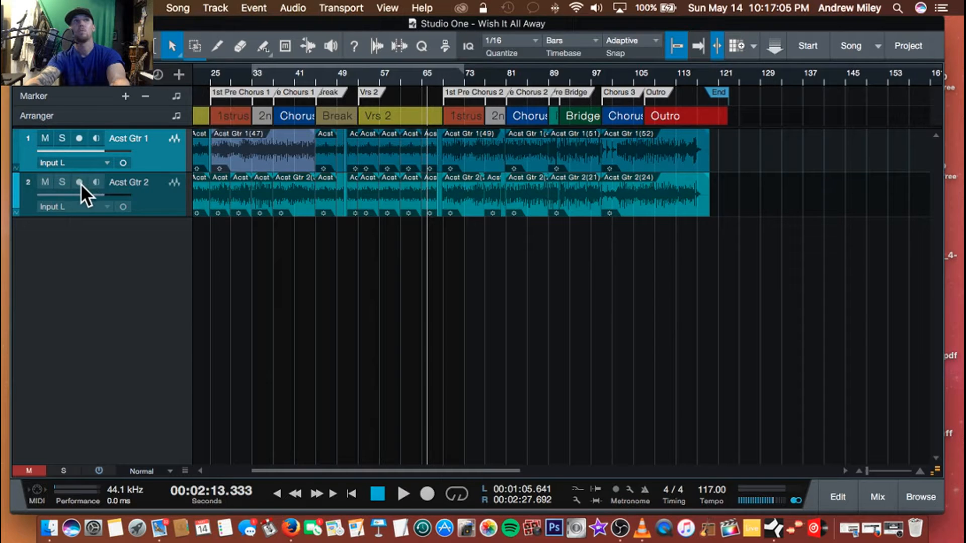
pyautogui.click(171, 183)
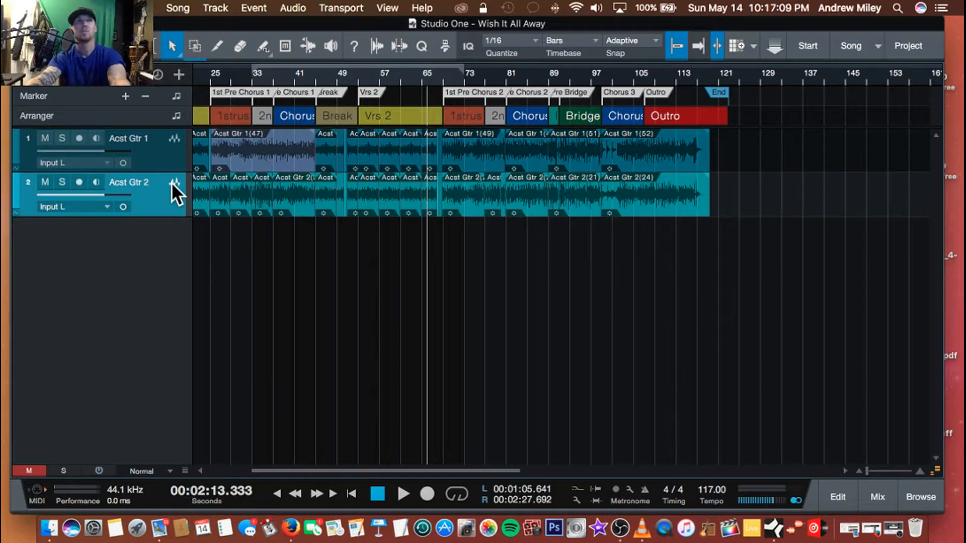
# - Show the mix console, collapse the Acst Gtr 2 channel and the channel list, toggle the inputs display, and hide the console
pyautogui.press('F3')
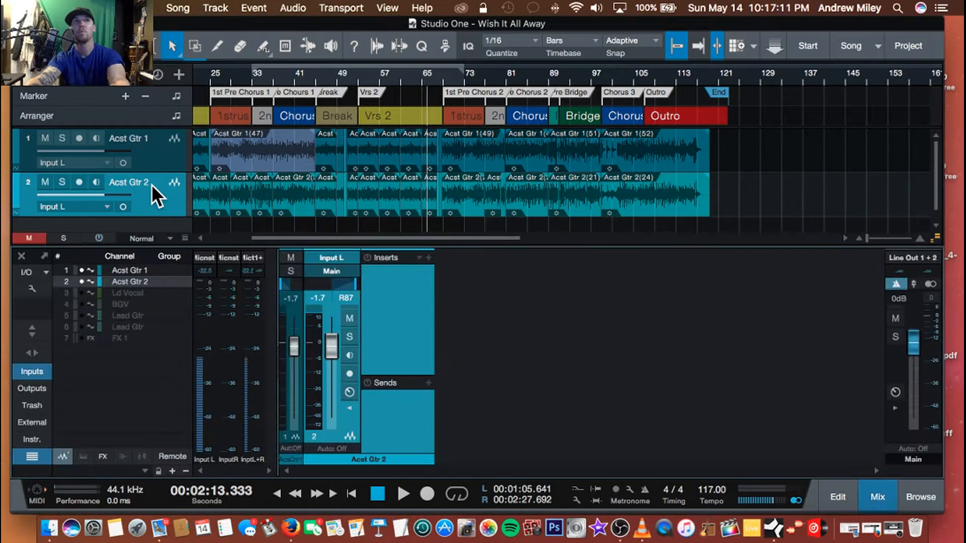
pyautogui.click(348, 406)
pyautogui.click(32, 456)
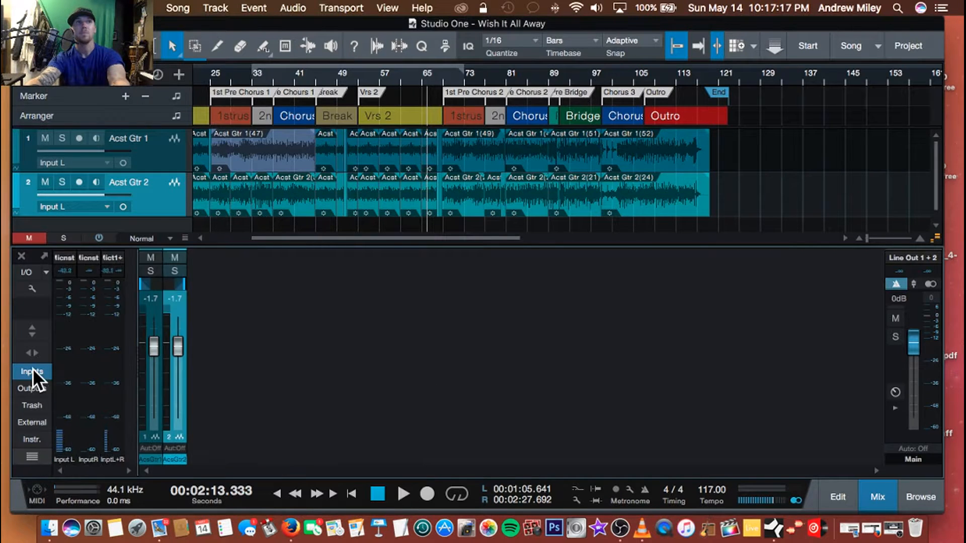
pyautogui.click(33, 372)
pyautogui.press('F3')
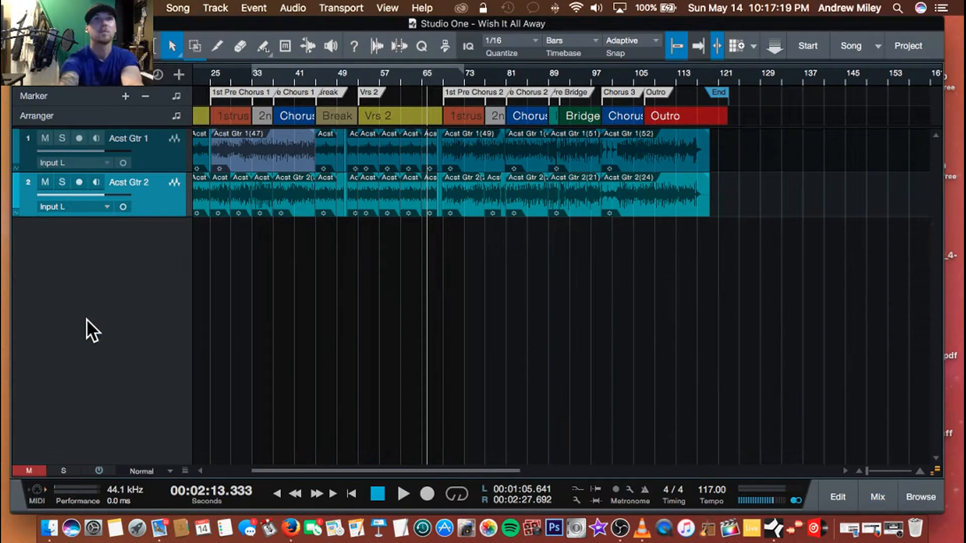
# - Hide the Arranger and Marker tracks, and toggle the automation display on and off
pyautogui.click(113, 118)
pyautogui.click(112, 76)
pyautogui.click(106, 74)
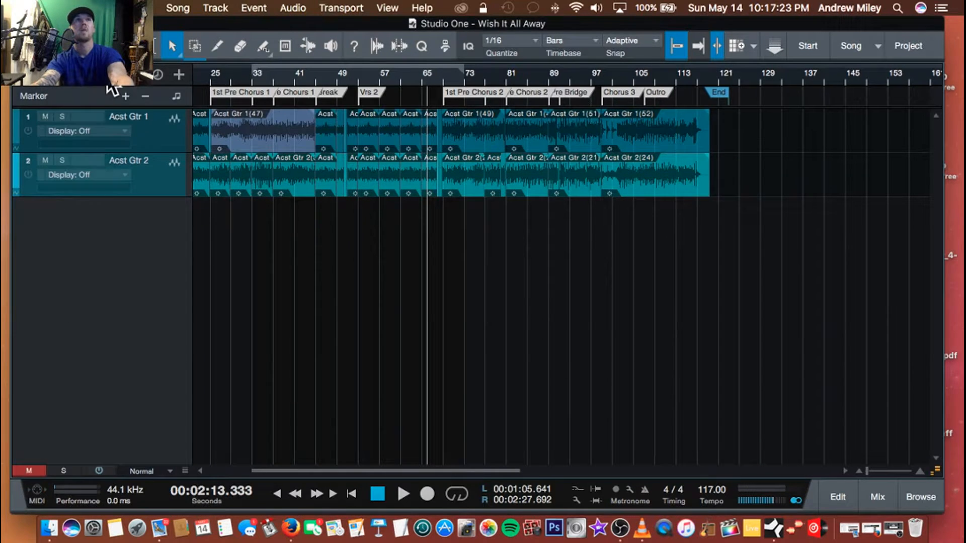
pyautogui.click(98, 75)
pyautogui.click(121, 74)
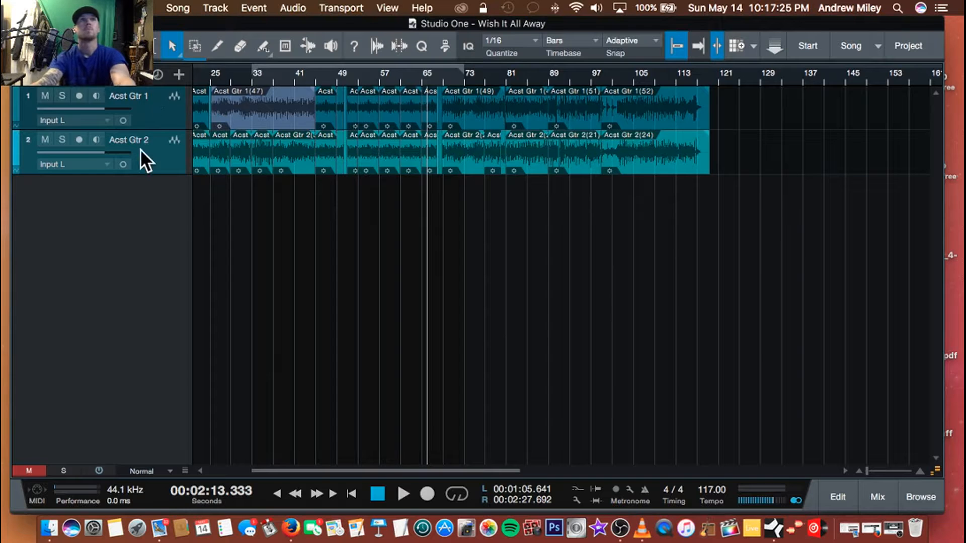
# - Look over the Add Tracks options without adding a track, and briefly show the Tempo track
pyautogui.click(178, 73)
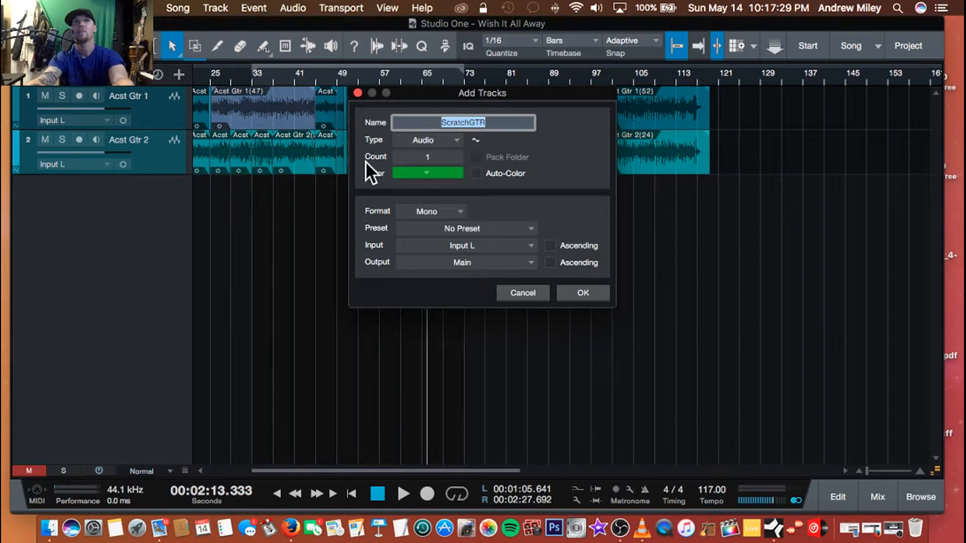
pyautogui.click(358, 92)
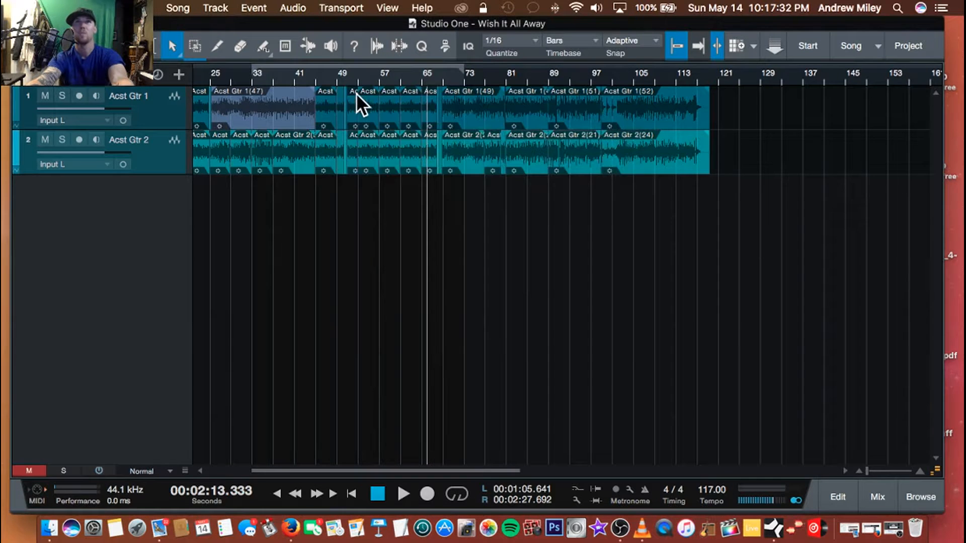
pyautogui.click(159, 73)
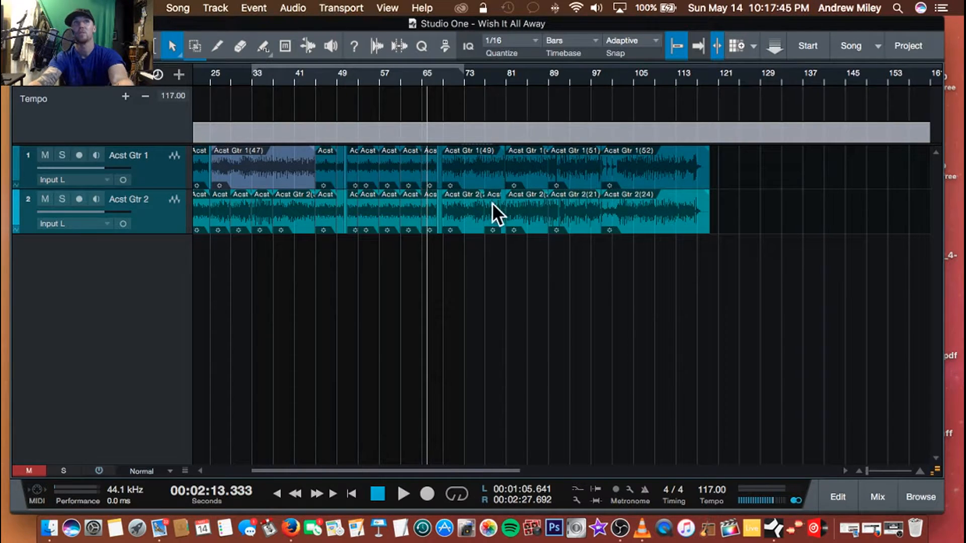
pyautogui.click(154, 73)
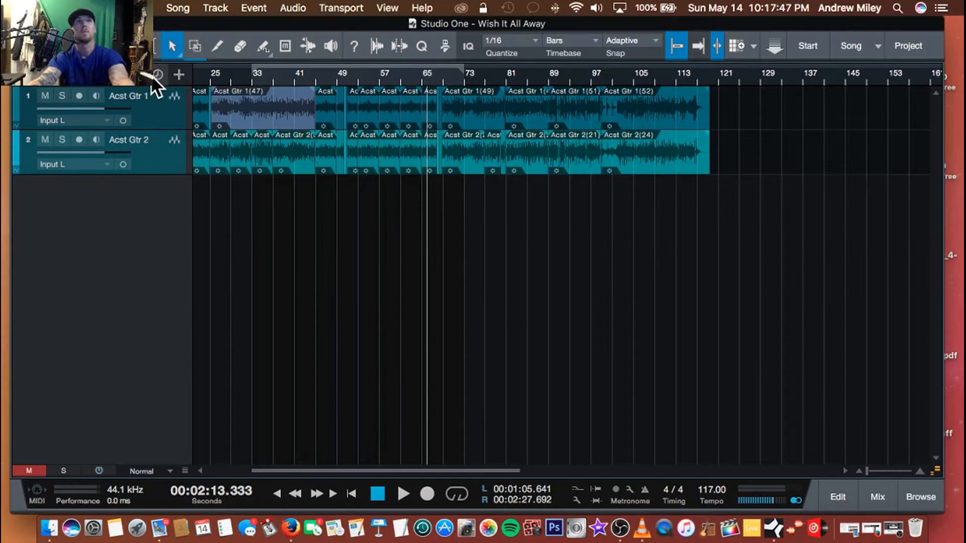
# - Show the Arranger track and examine its song sections in the timeline and the inspector list, and hide the inspector
pyautogui.click(136, 74)
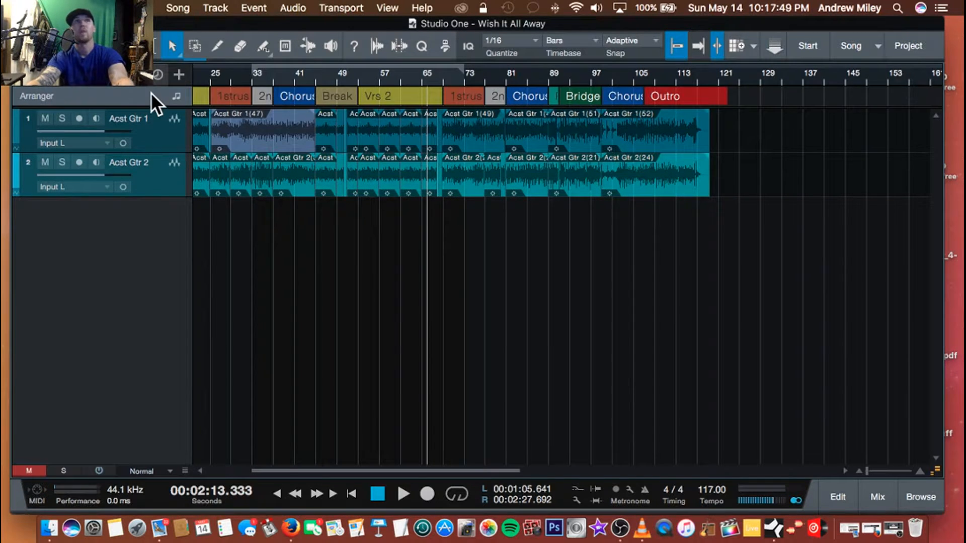
pyautogui.scroll(3, 523, 90)
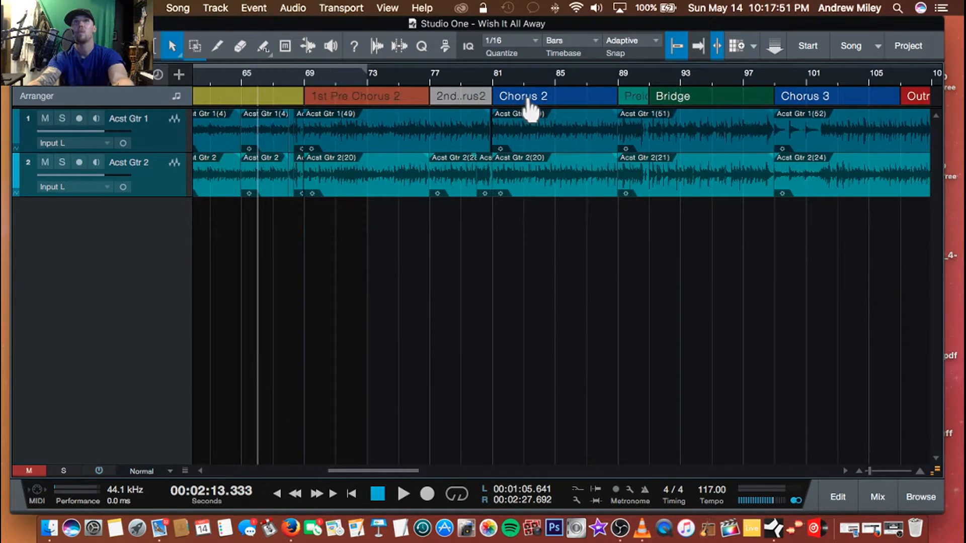
pyautogui.scroll(-4, 524, 96)
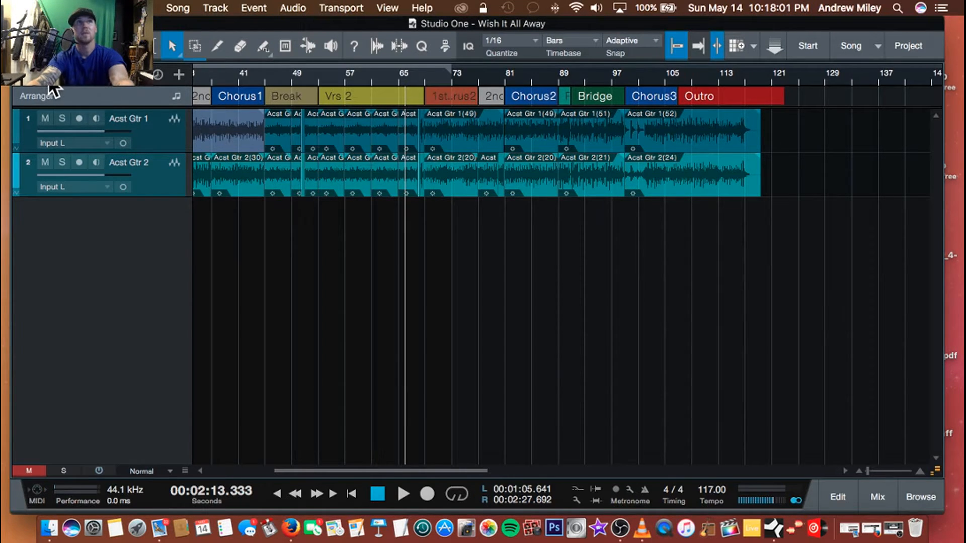
pyautogui.click(61, 94)
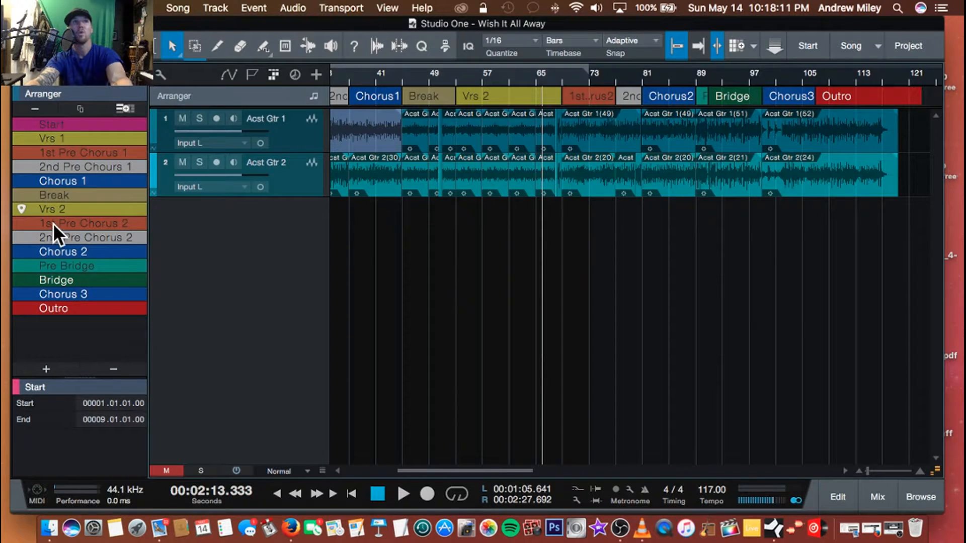
pyautogui.click(41, 93)
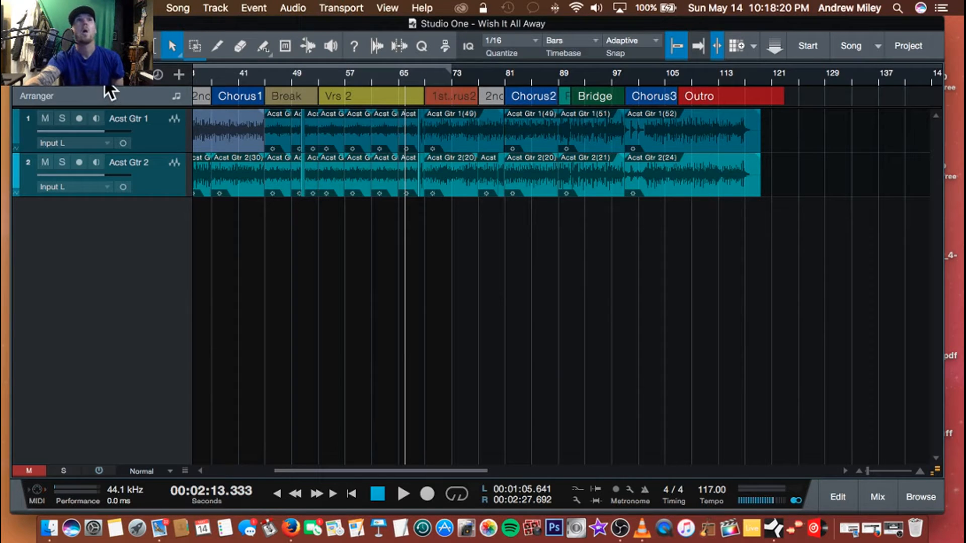
# - Replace the Arranger track with the Marker track to look over the markers around Vrs 2 and 1st Pre Chorus 2
pyautogui.click(137, 82)
pyautogui.click(110, 85)
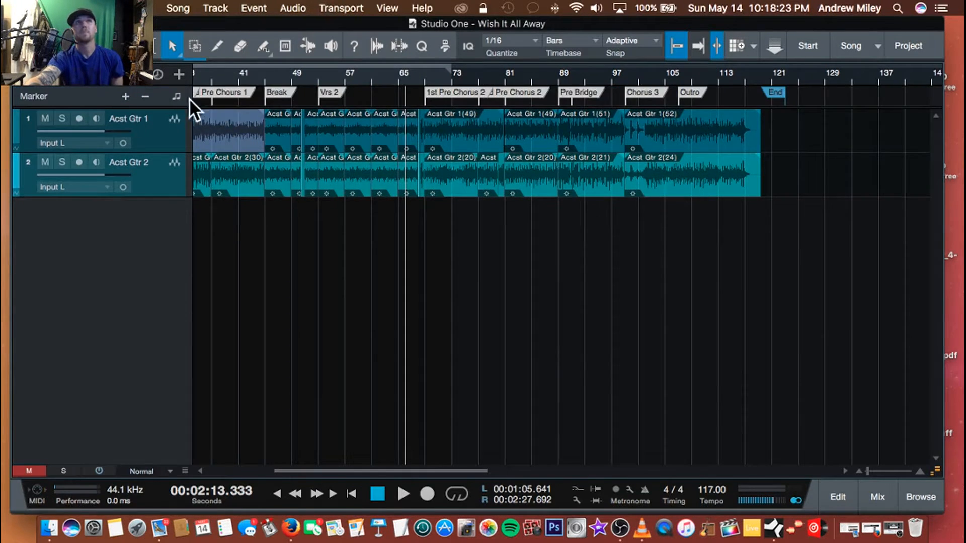
pyautogui.moveTo(332, 76)
pyautogui.mouseDown()
pyautogui.moveTo(352, 101)
pyautogui.moveTo(361, 93)
pyautogui.mouseUp()
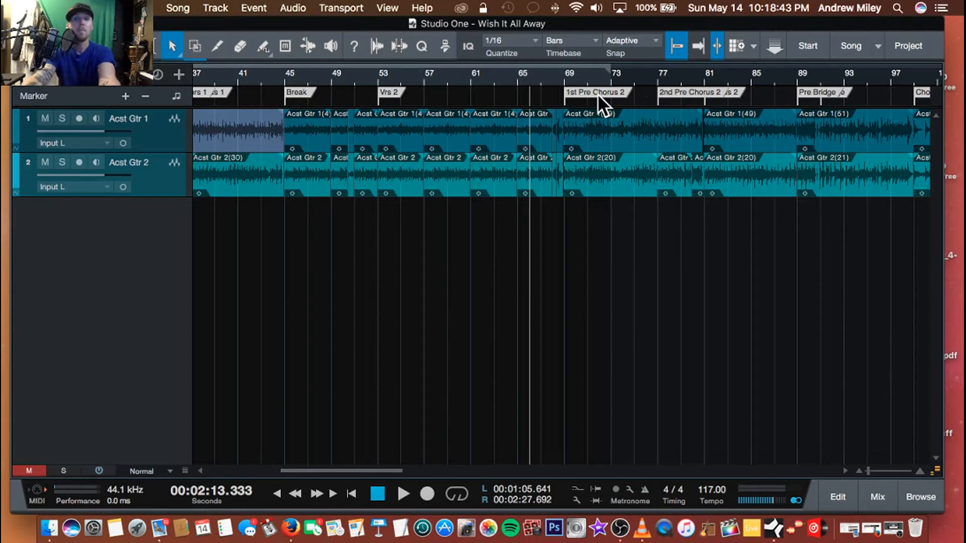
# - Place the playback cursor at bar 61, and view the named marker dialog without inserting a marker
pyautogui.click(472, 75)
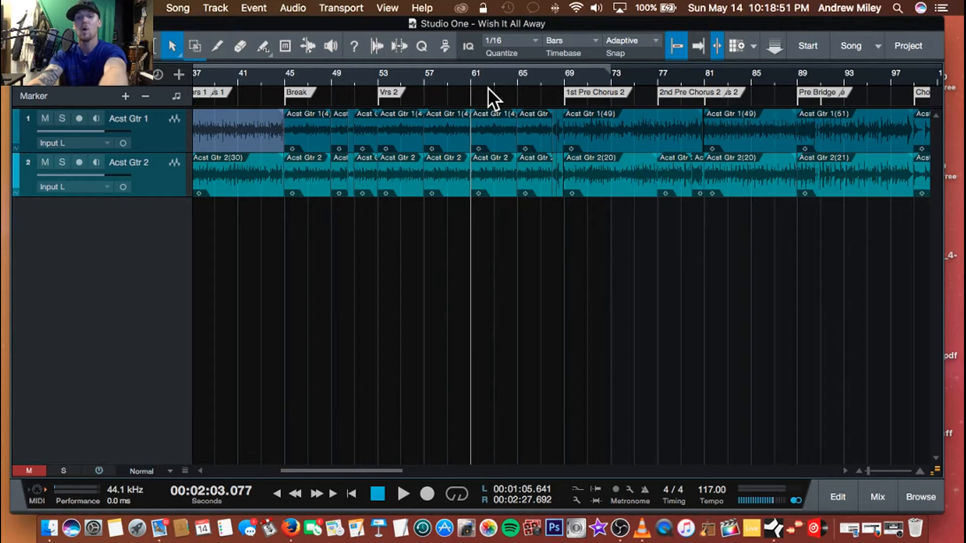
pyautogui.hotkey('shift', 'y')
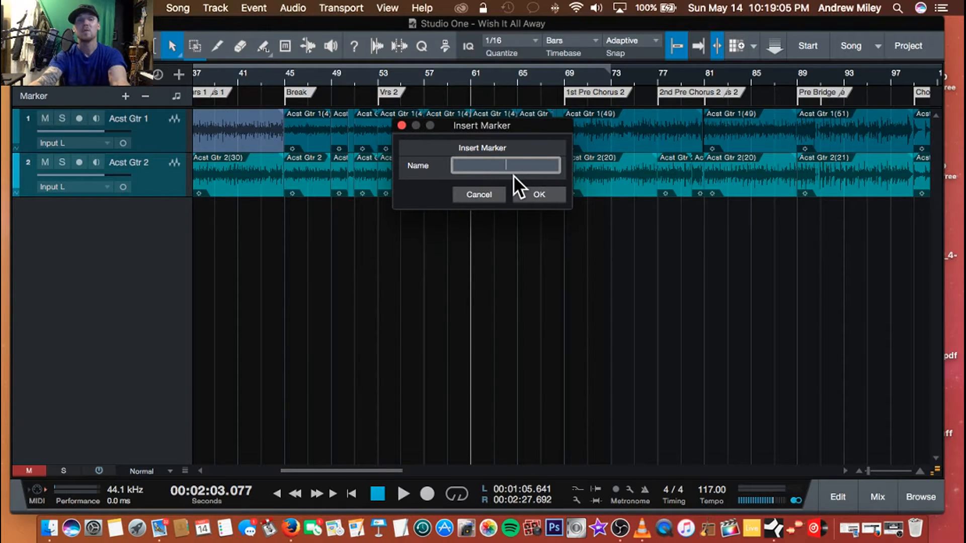
pyautogui.click(478, 195)
# - Hide the Marker track, and flip the tracks to their automation controls and back
pyautogui.click(115, 81)
pyautogui.click(97, 81)
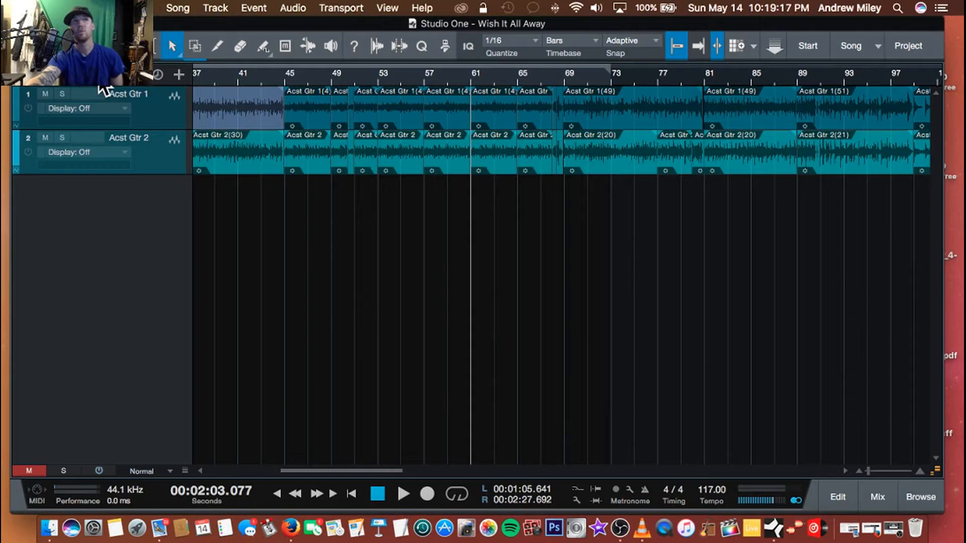
pyautogui.click(97, 84)
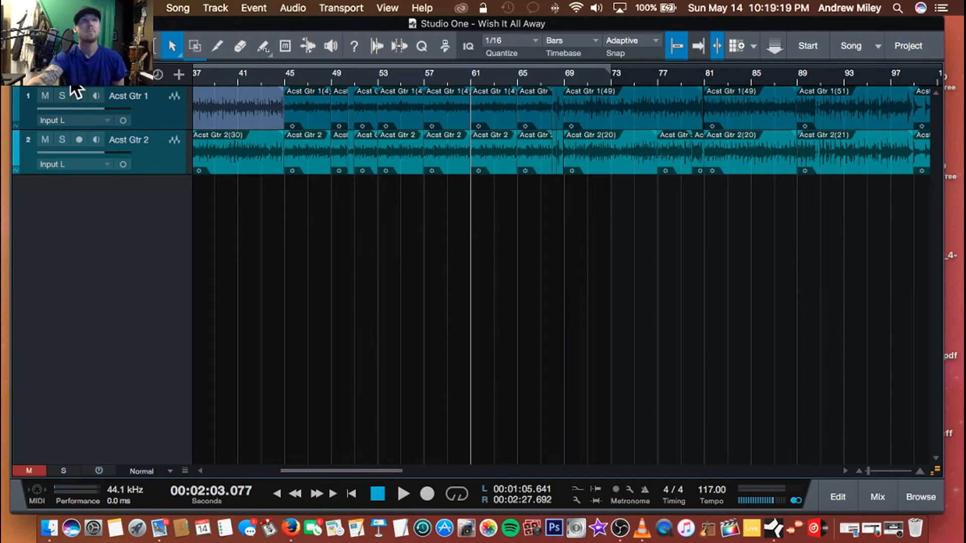
# - Review the arrangement's selection, editing, visibility and audio options, and show the inspector for the Acst Gtr 1 track
pyautogui.click(85, 88)
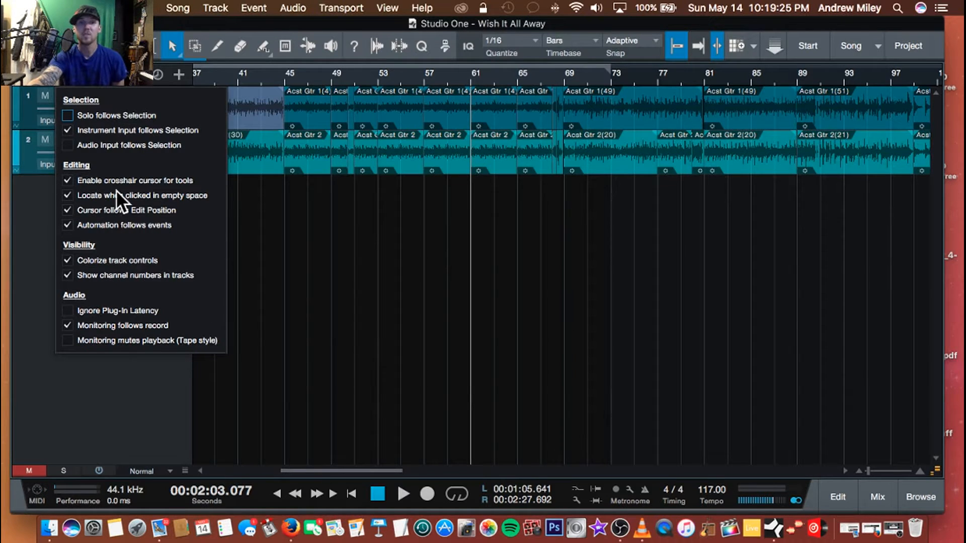
pyautogui.click(28, 249)
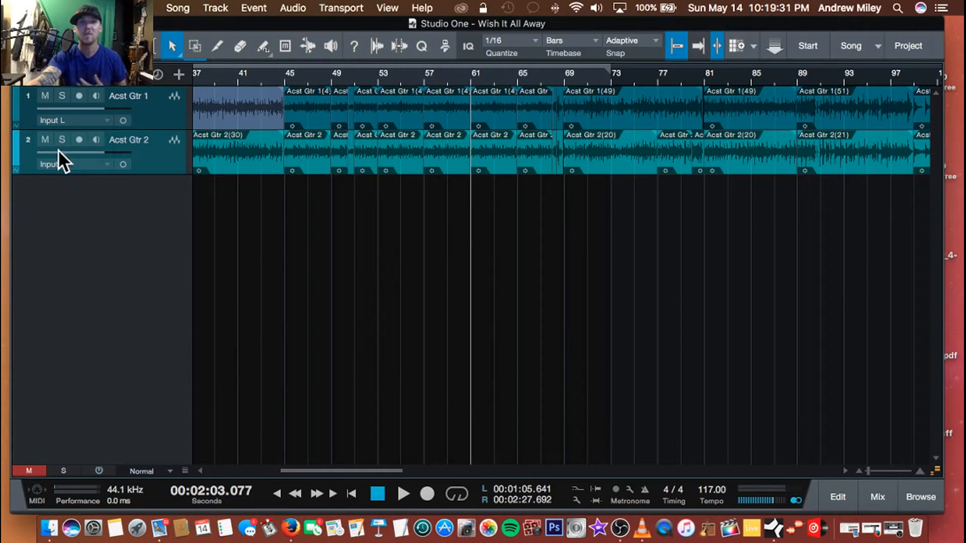
pyautogui.click(48, 91)
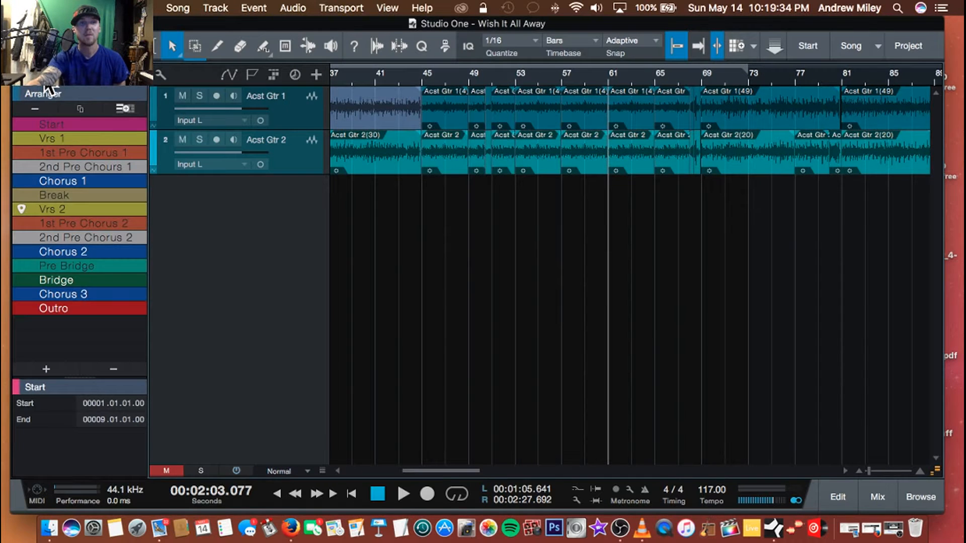
pyautogui.click(288, 113)
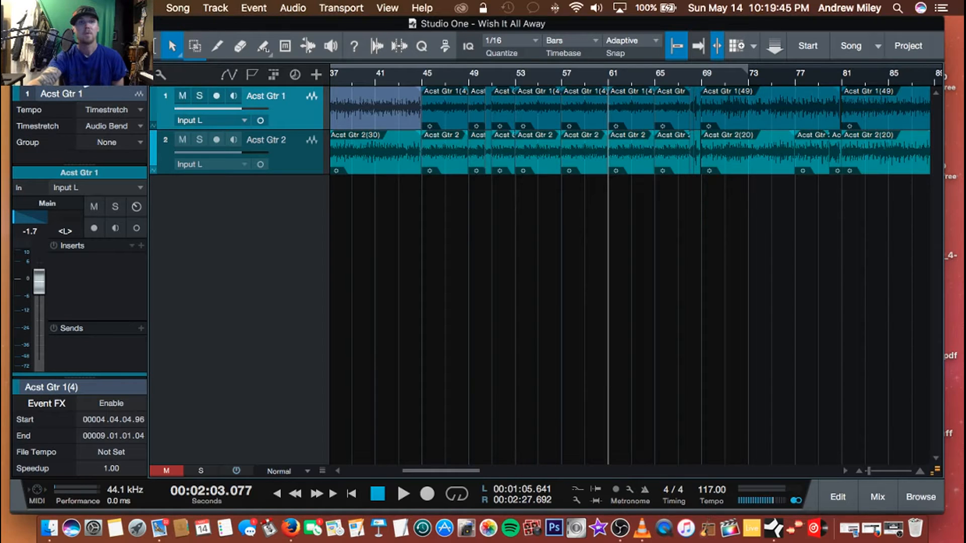
# - Hide the inspector, and show the track list to review the song's tracks and envelopes before hiding it again
pyautogui.press('F4')
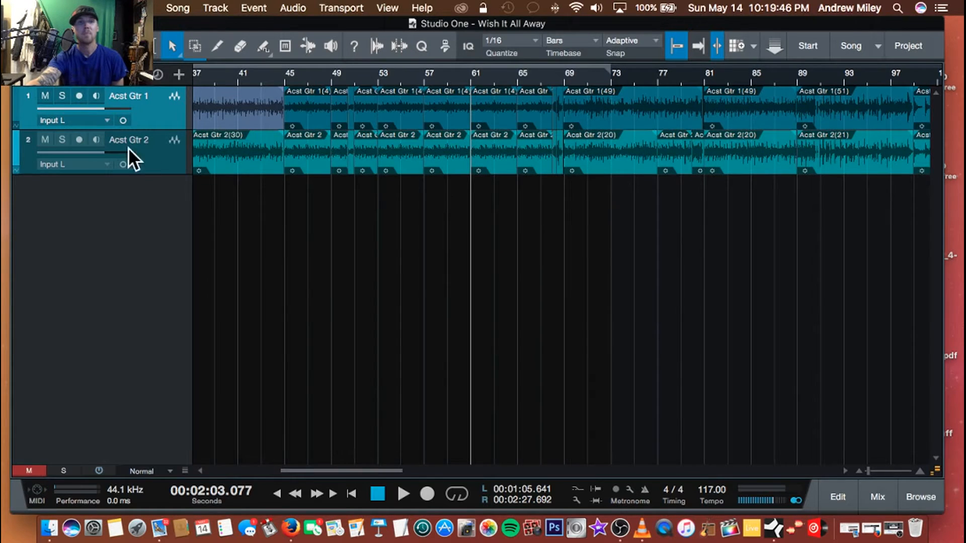
pyautogui.click(20, 84)
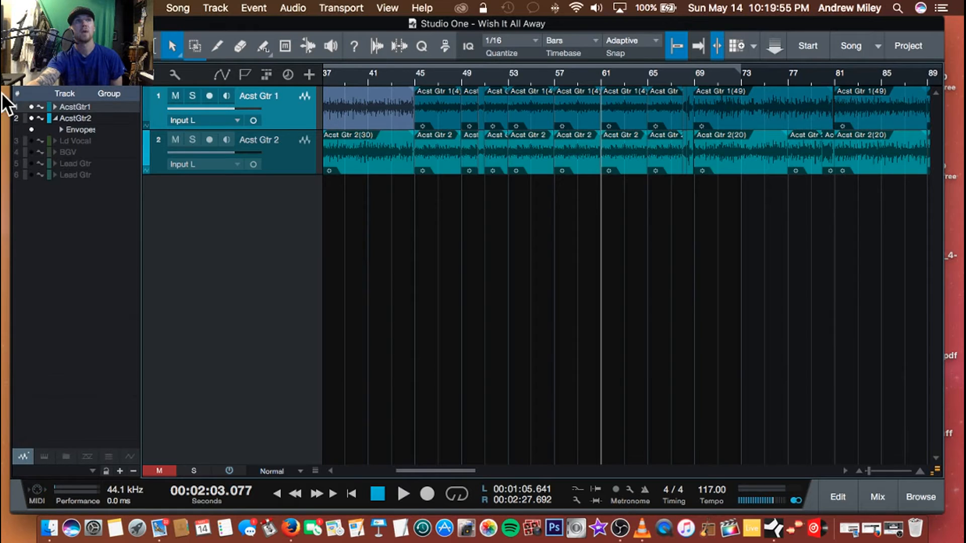
pyautogui.click(31, 90)
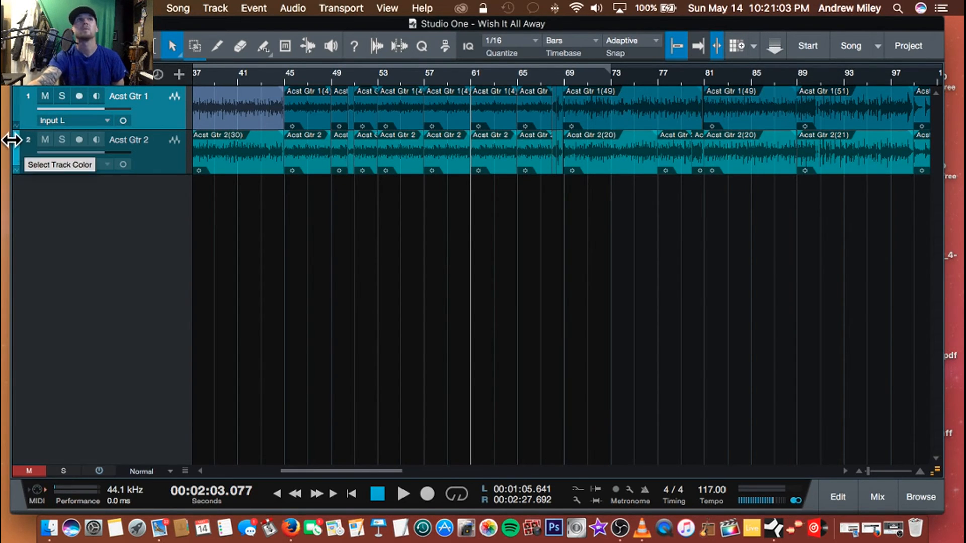
# - Shift the song window and widen it until the toolbar has room for the Video Player control
pyautogui.moveTo(12, 139); pyautogui.dragTo(3, 139)
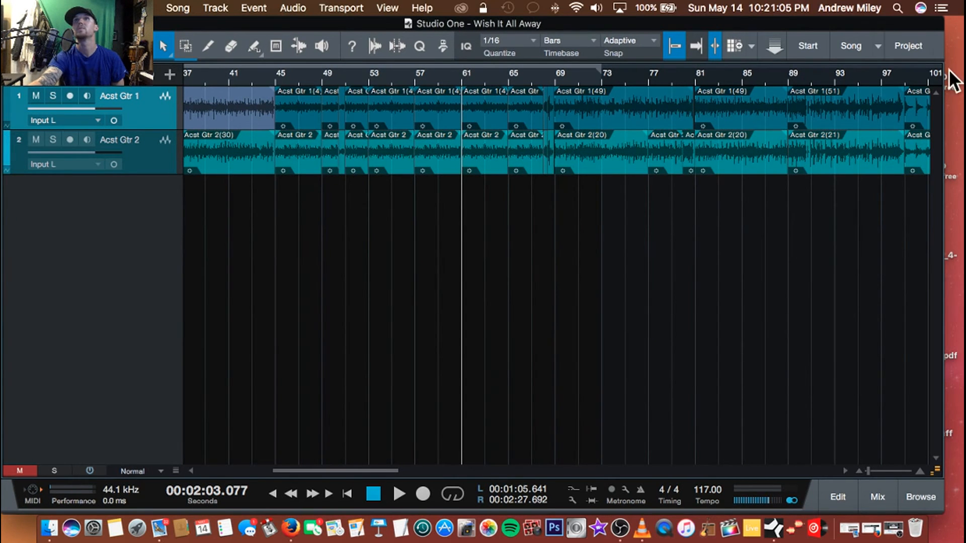
pyautogui.moveTo(828, 20); pyautogui.dragTo(800, 21)
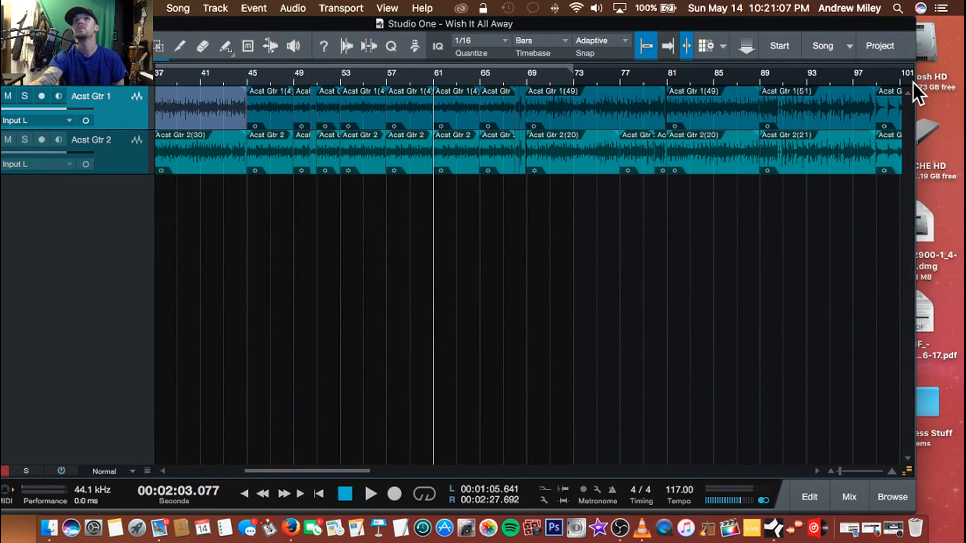
pyautogui.moveTo(913, 81); pyautogui.dragTo(958, 75)
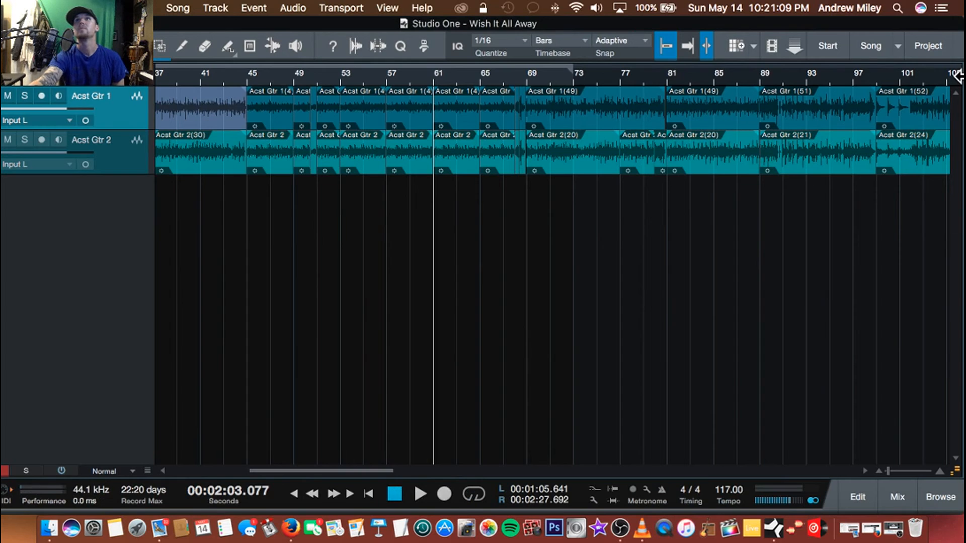
# - View the Video Player without loading a movie, check the choices attached to the Song page, and close both
pyautogui.click(770, 46)
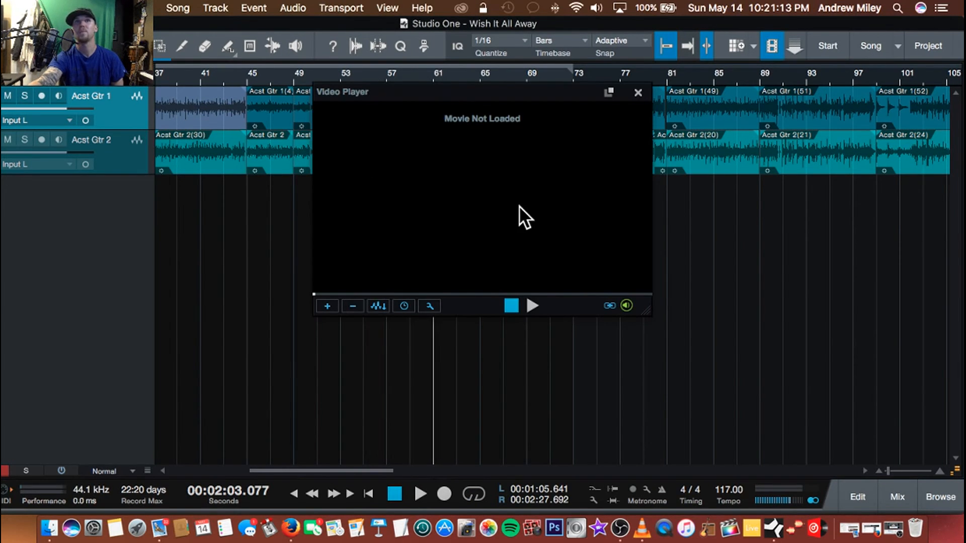
pyautogui.click(637, 93)
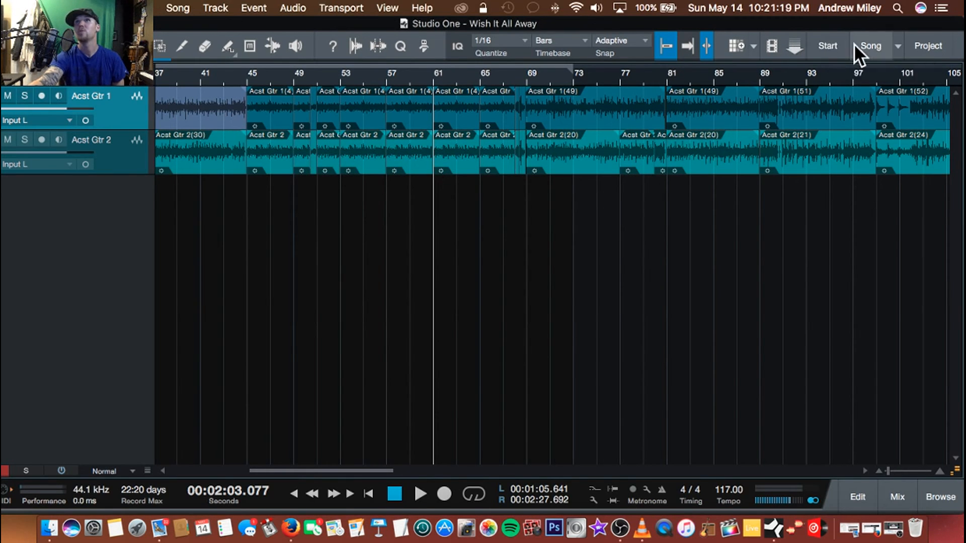
pyautogui.click(896, 44)
pyautogui.click(896, 44)
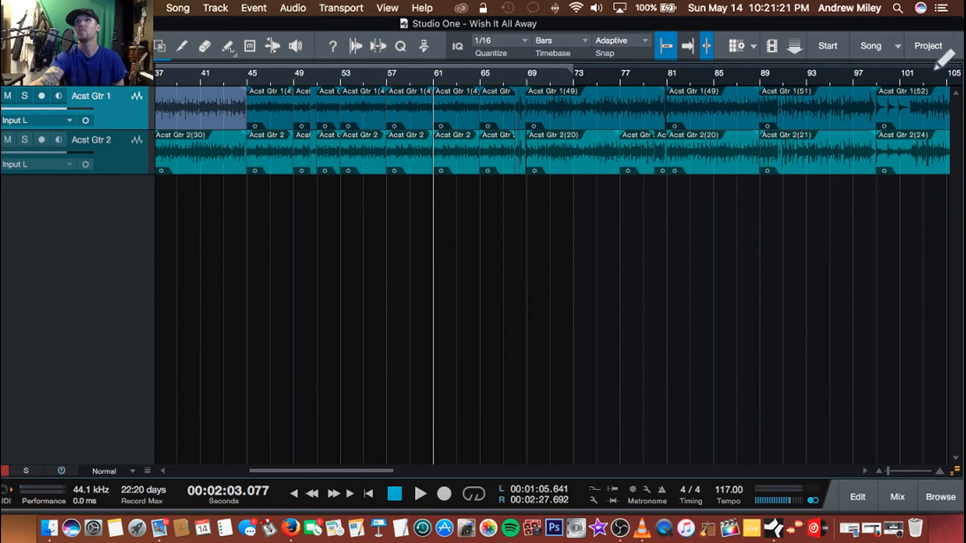
# - Narrow the song window slightly and move it back so the track headers and page switches are in view
pyautogui.moveTo(907, 21)
pyautogui.mouseDown()
pyautogui.moveTo(894, 20)
pyautogui.moveTo(905, 24)
pyautogui.mouseUp()
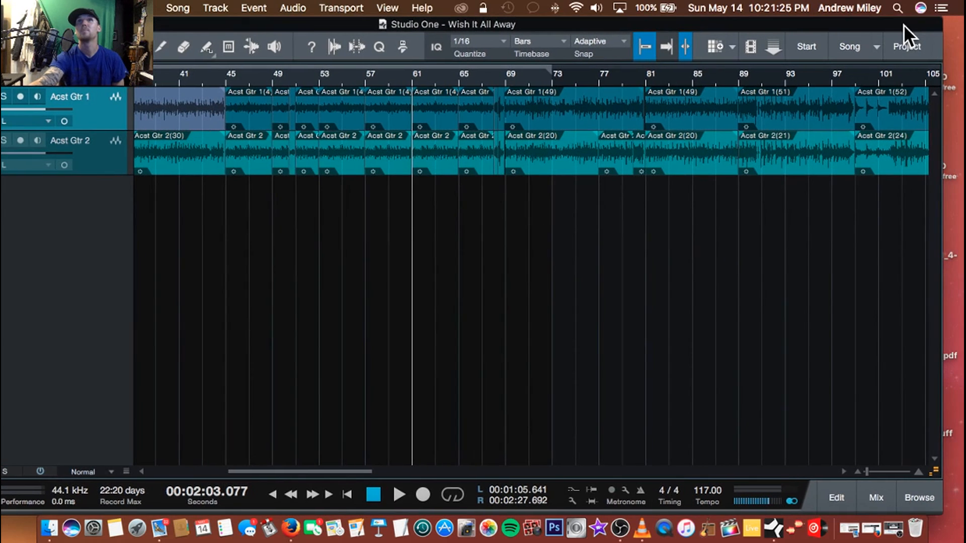
pyautogui.moveTo(943, 67); pyautogui.dragTo(928, 65)
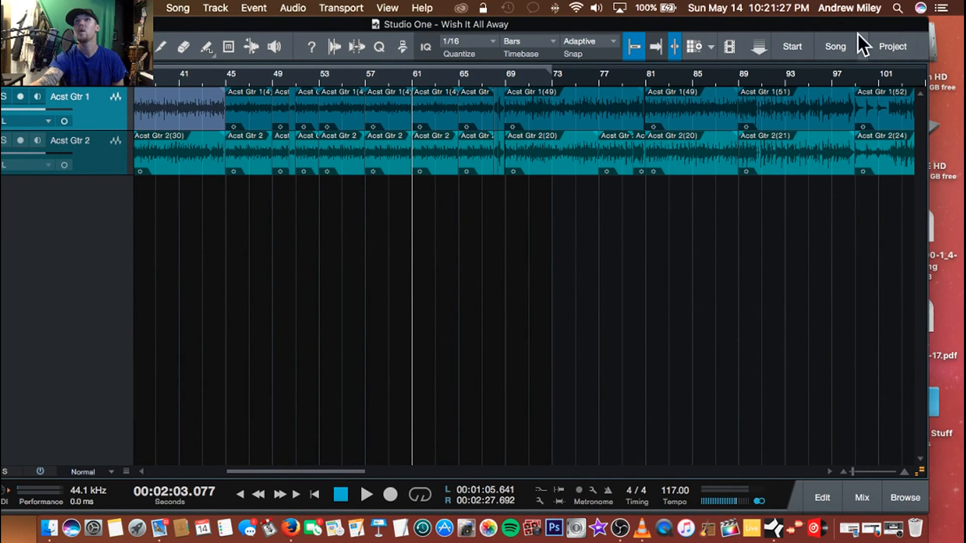
pyautogui.moveTo(838, 23)
pyautogui.mouseDown()
pyautogui.moveTo(870, 21)
pyautogui.moveTo(856, 23)
pyautogui.mouseUp()
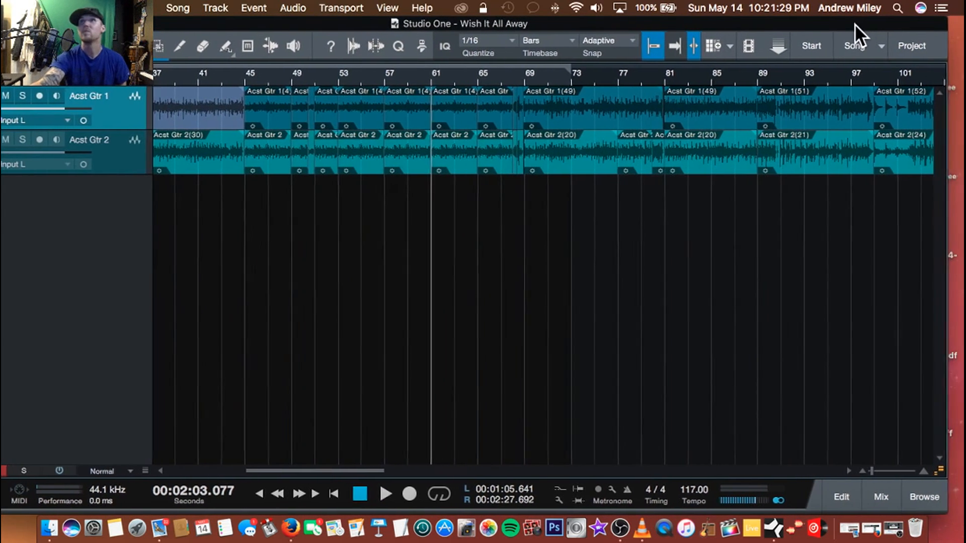
pyautogui.moveTo(946, 82); pyautogui.dragTo(933, 82)
pyautogui.moveTo(780, 26); pyautogui.dragTo(806, 23)
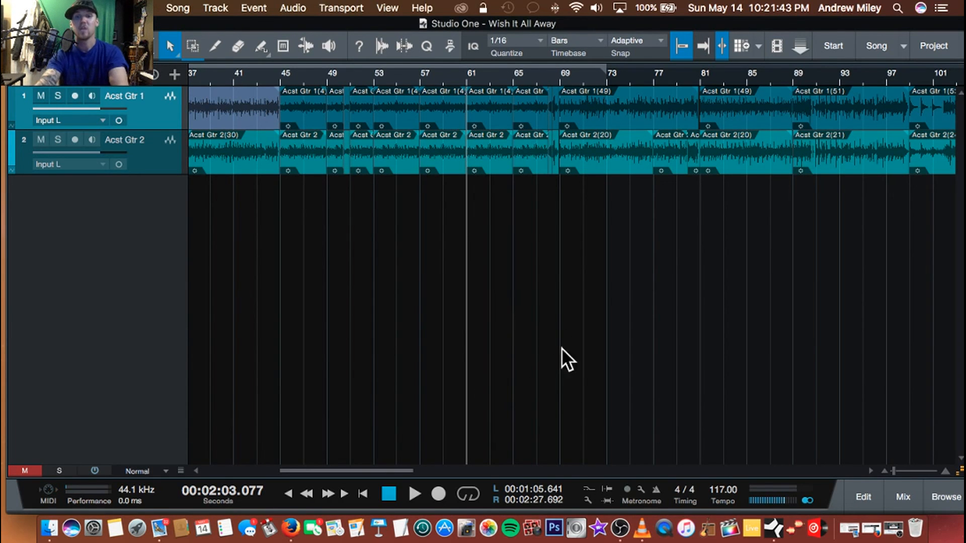
# - Switch from the song arrangement to OBS and bring up its window
pyautogui.hscroll(-2, 582, 358)
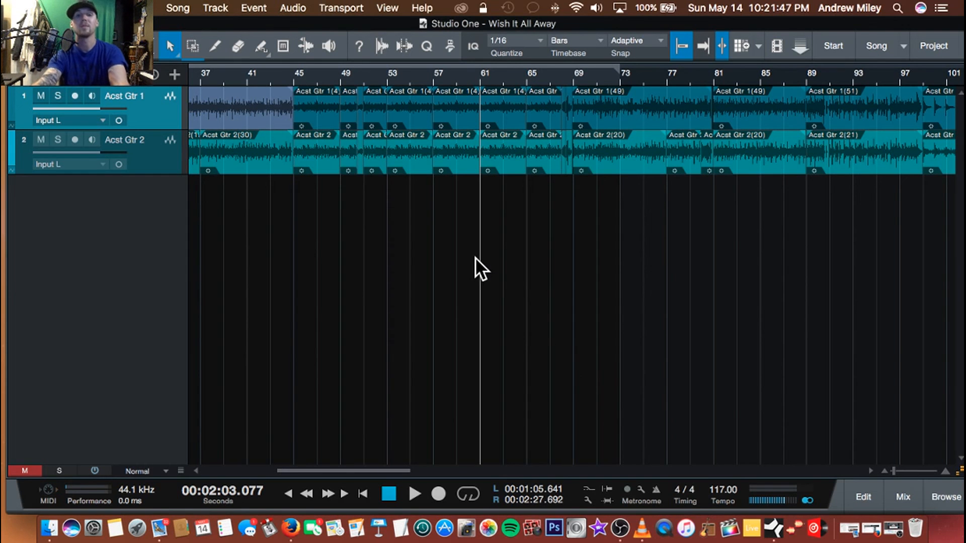
pyautogui.click(621, 526)
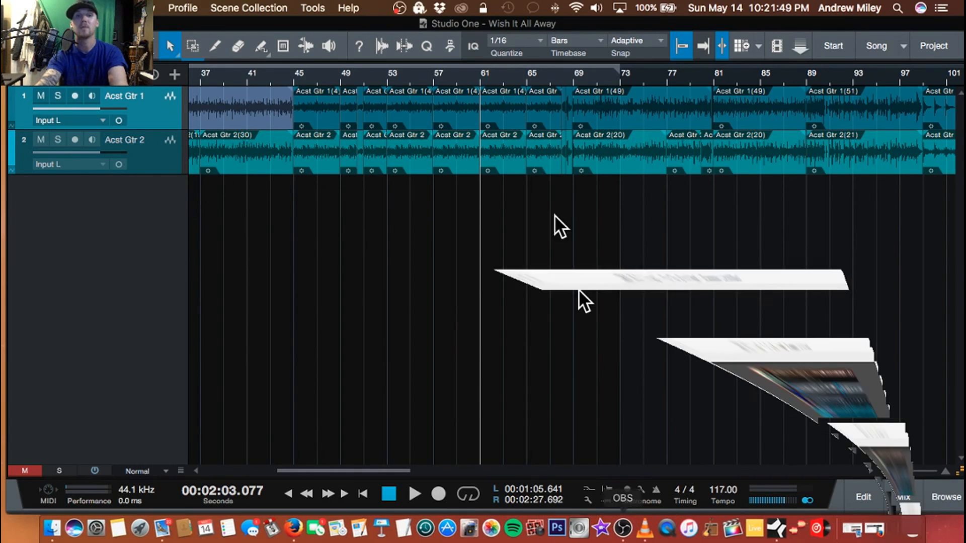